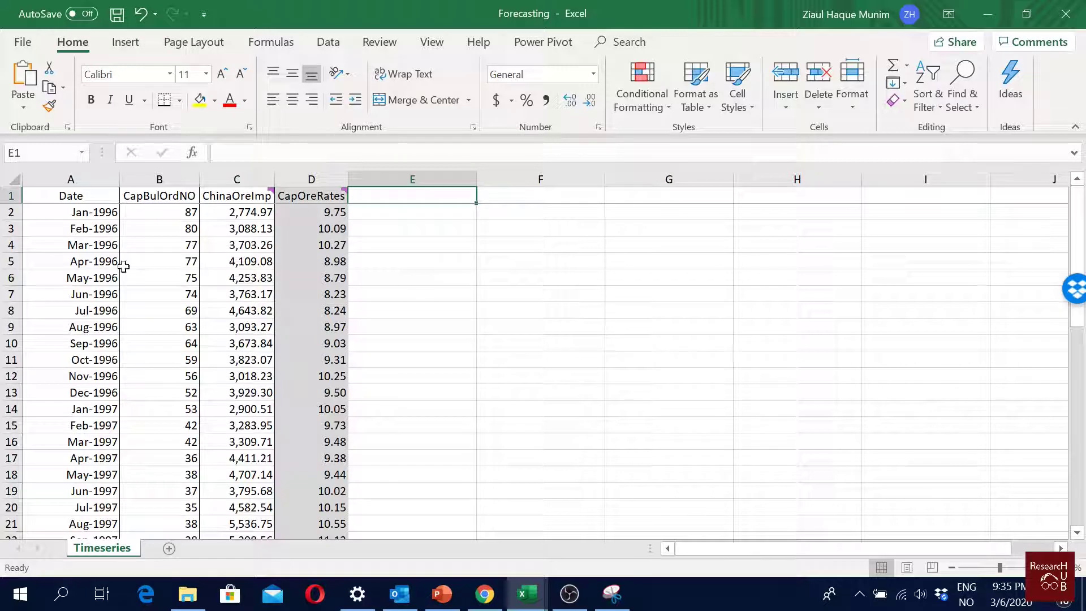
# Step: Check that the series runs from its first date to Dec-1999, then view the CapBulOrdNO heading
pyautogui.click(76, 212)
pyautogui.scroll(-14, 78, 237)
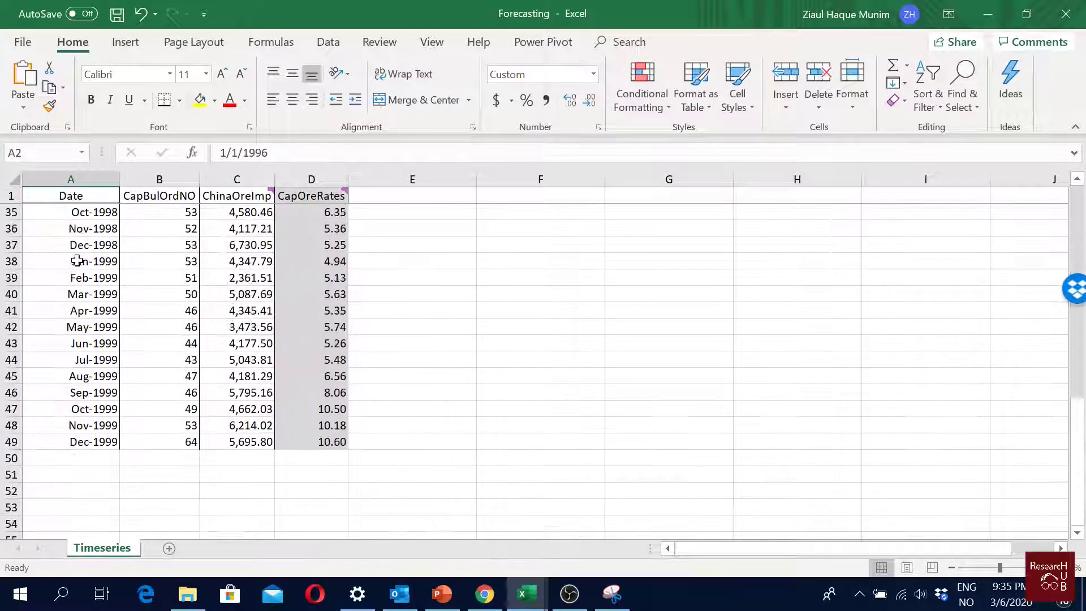
pyautogui.click(93, 294)
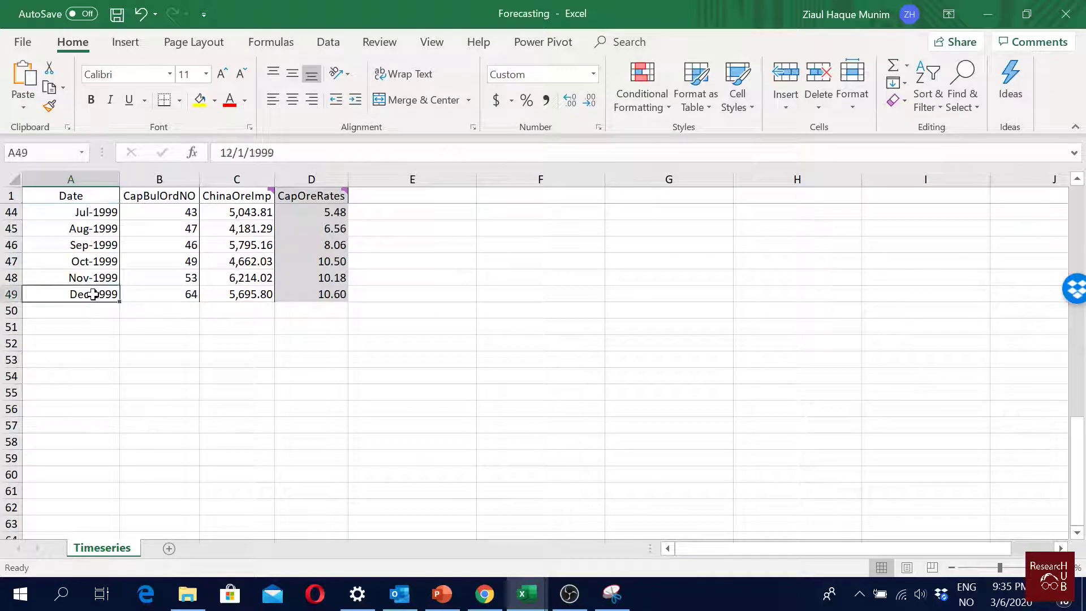
pyautogui.scroll(3, 140, 351)
pyautogui.scroll(11, 95, 311)
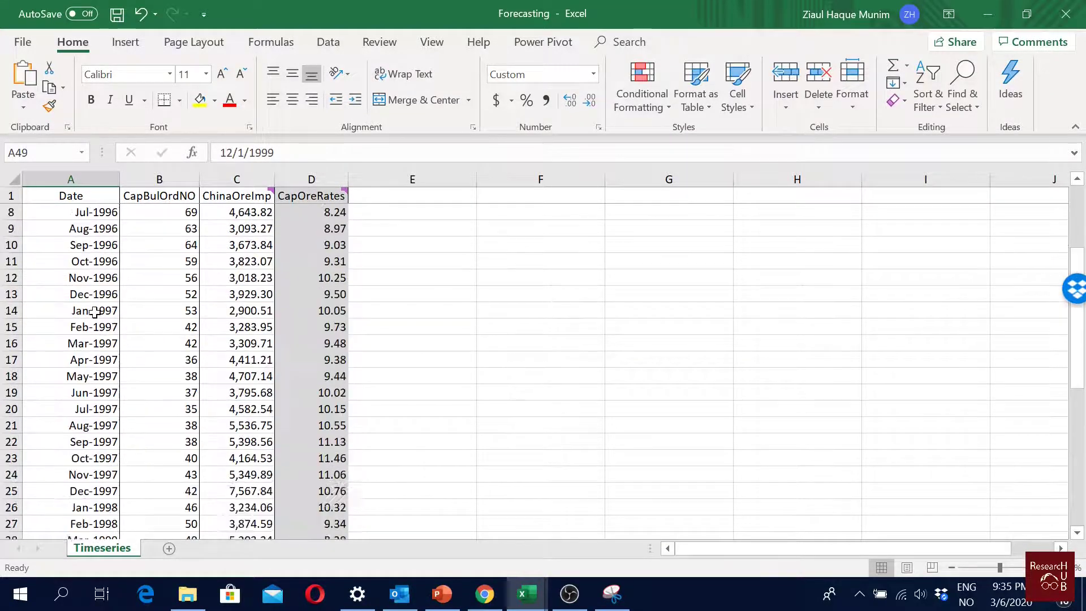
pyautogui.click(164, 196)
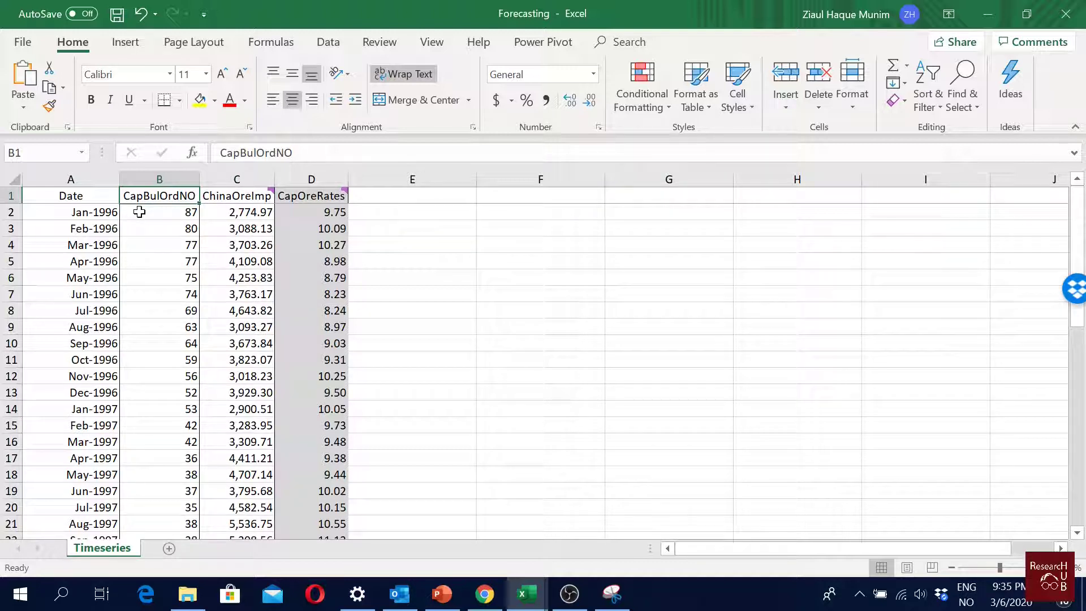
# Step: Read D1's comment on the CapOreRates route and its per-tonne unit
pyautogui.click(237, 178)
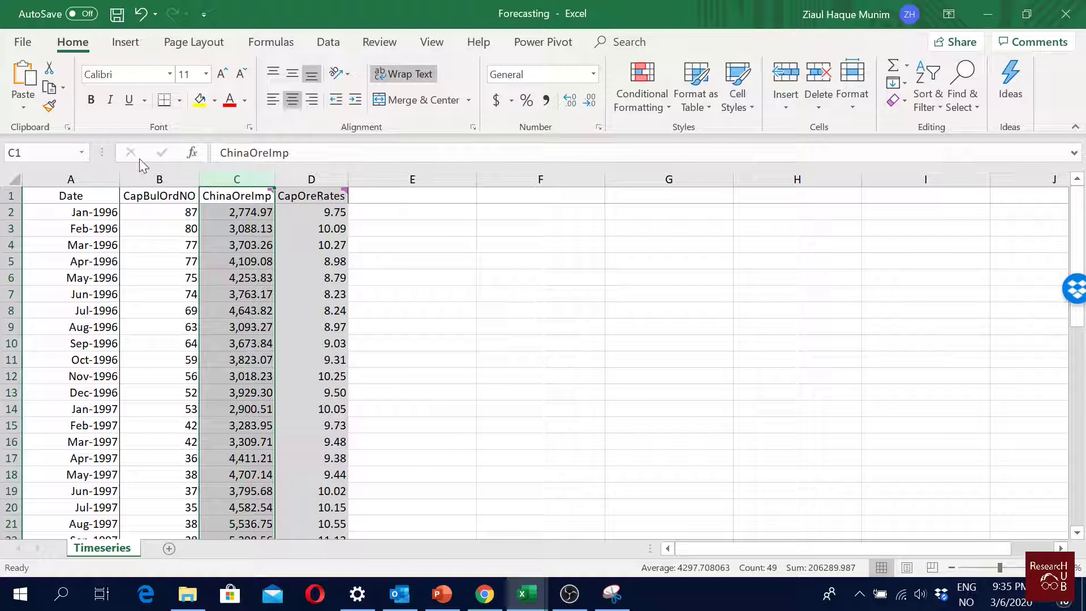
pyautogui.click(311, 178)
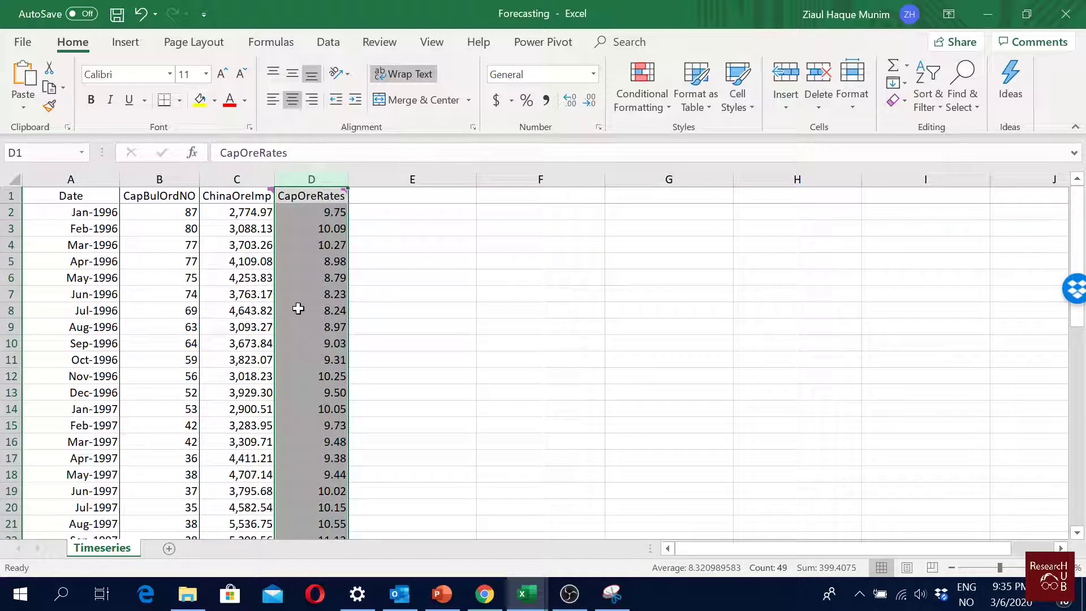
pyautogui.moveTo(326, 192)
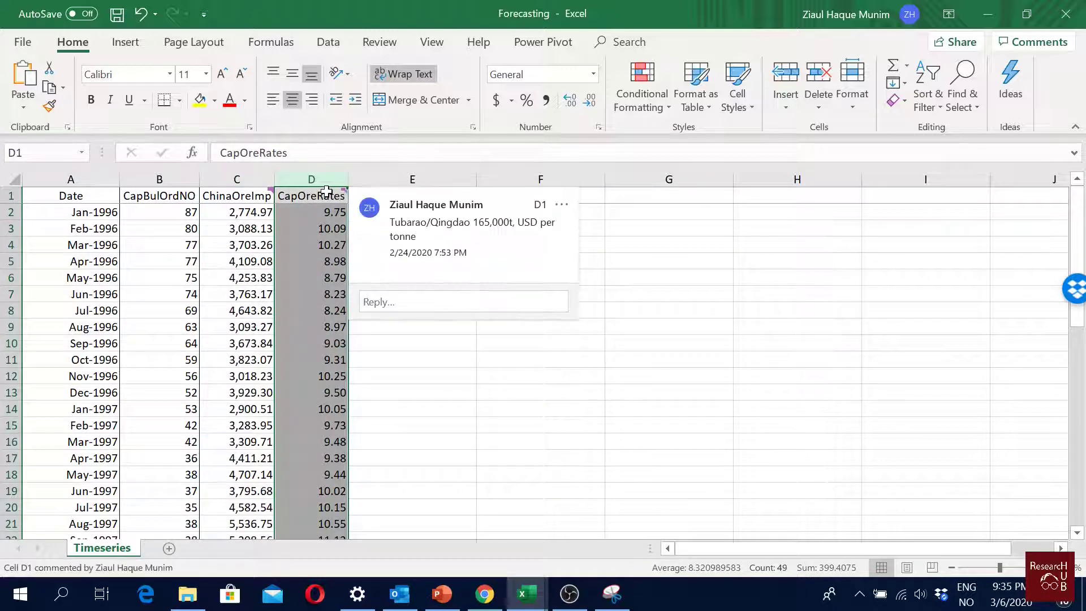
pyautogui.moveTo(395, 222); pyautogui.dragTo(470, 222)
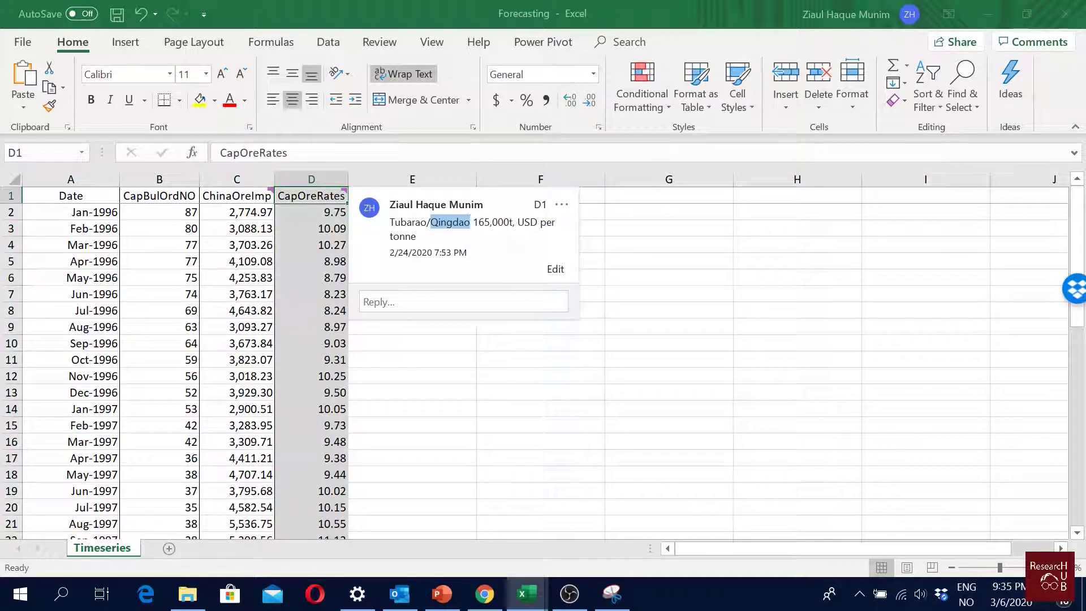
pyautogui.click(541, 222)
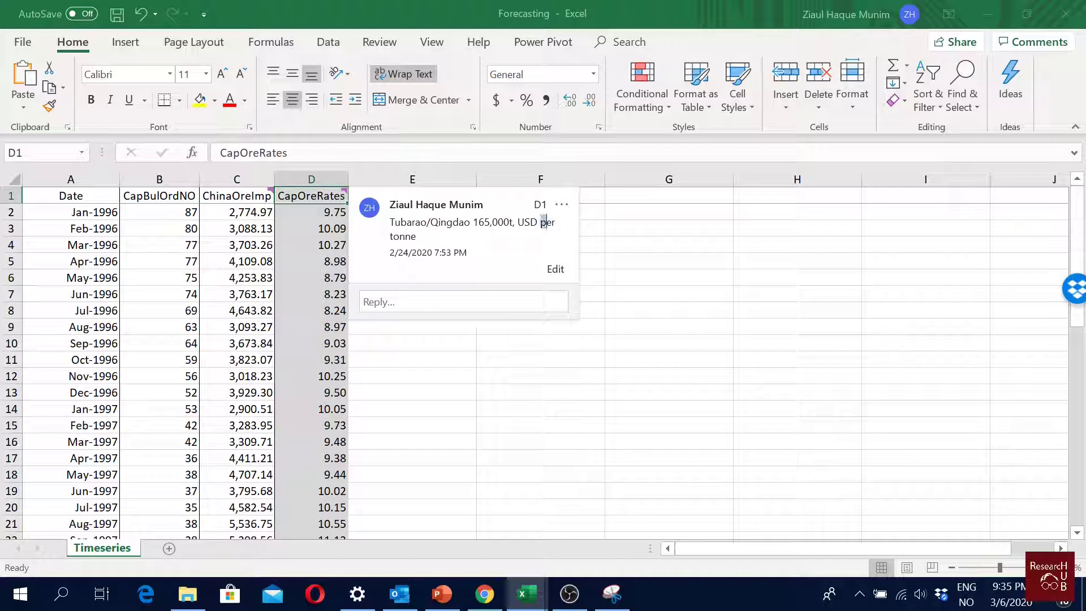
pyautogui.click(338, 232)
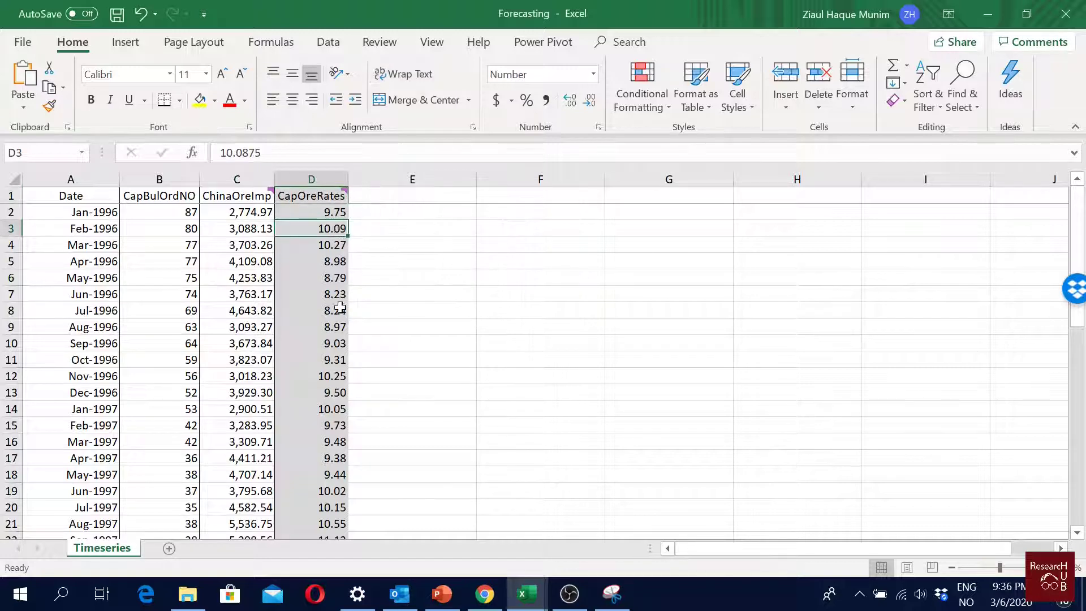
# Step: Select the CapBulOrdNO and ChinaOreImp columns together
pyautogui.click(313, 179)
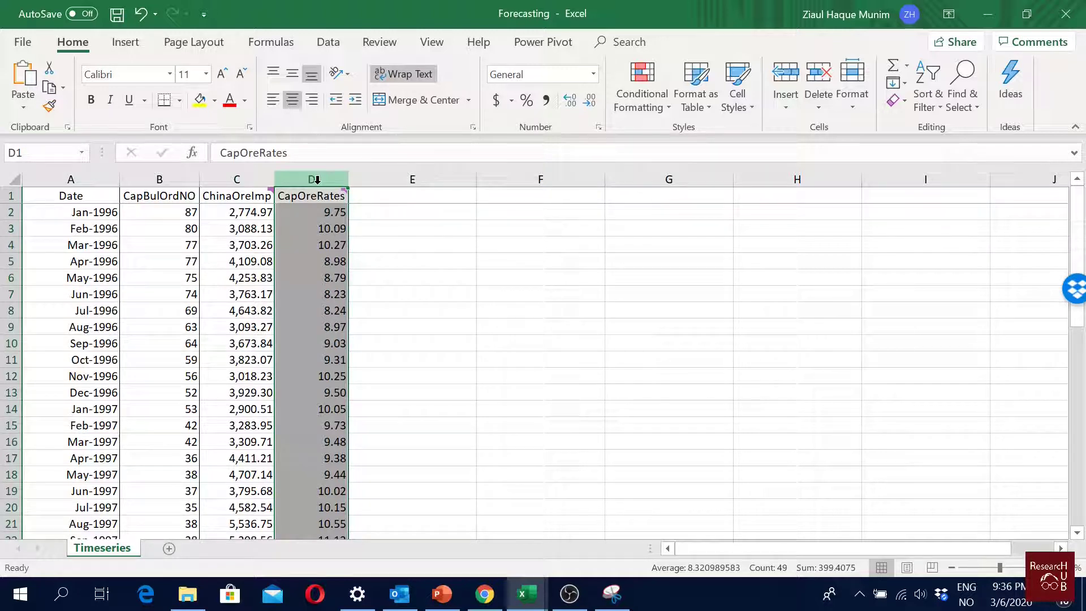
pyautogui.click(161, 179)
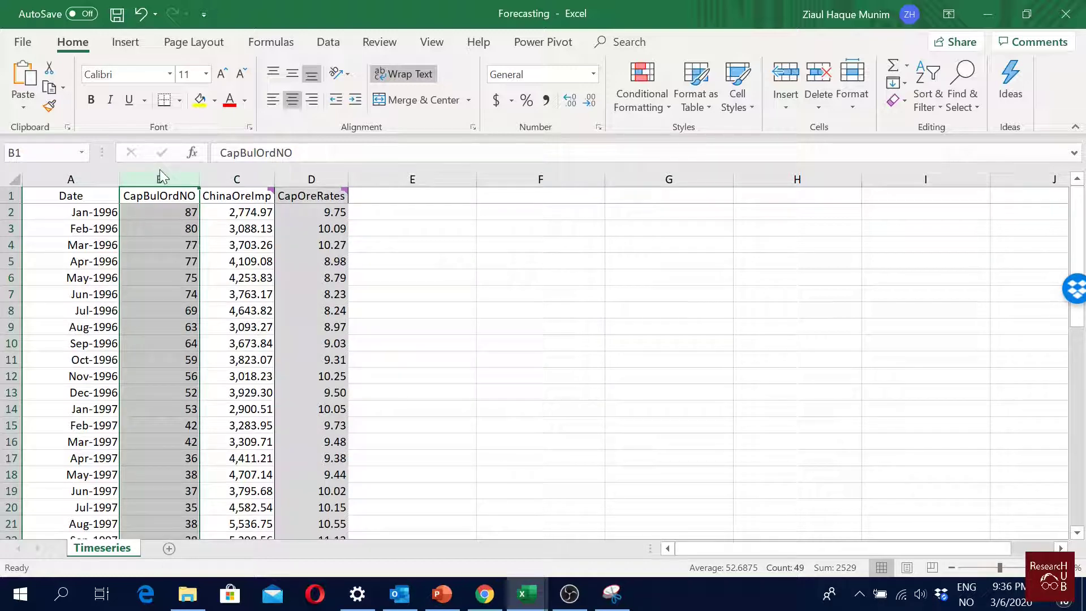
pyautogui.click(231, 175)
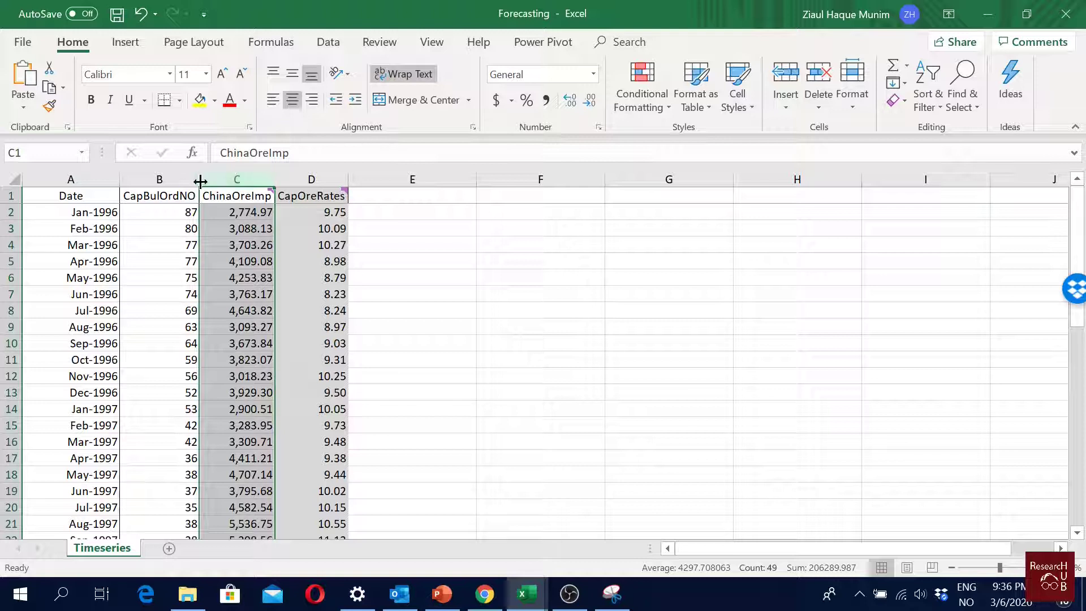
pyautogui.moveTo(154, 180); pyautogui.dragTo(229, 179)
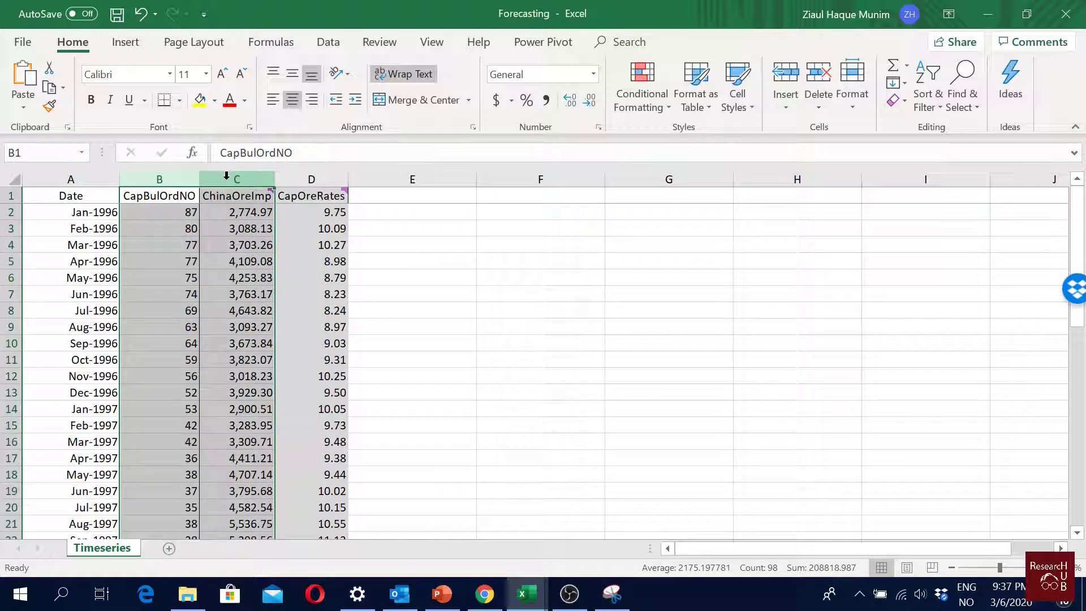
# Step: Hide the CapBulOrdNO and ChinaOreImp columns and scroll through the remaining Date and CapOreRates series
pyautogui.rightClick(226, 176)
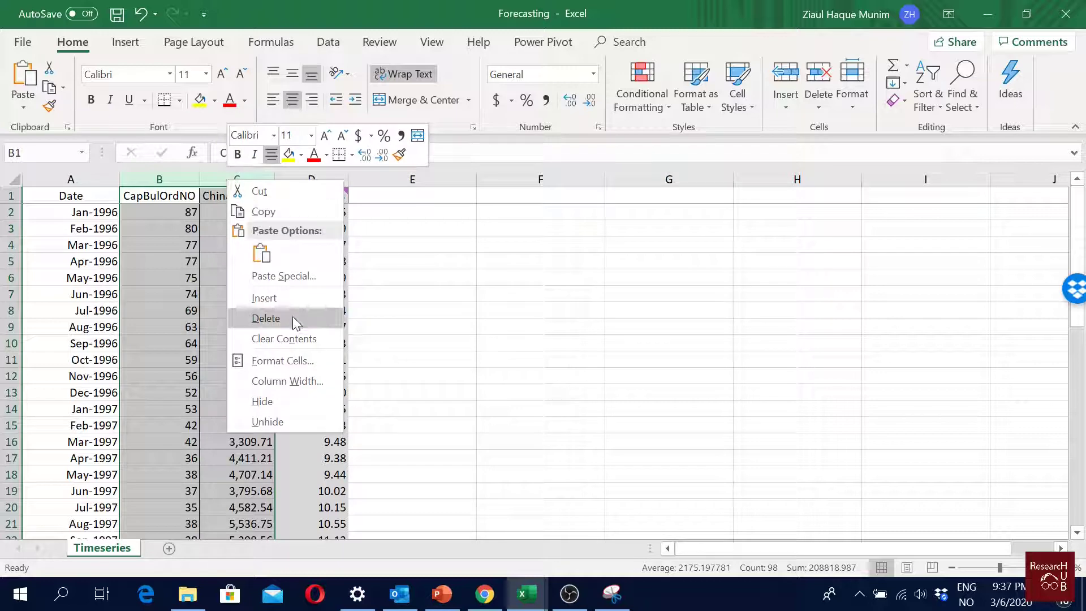
pyautogui.click(300, 401)
pyautogui.click(249, 294)
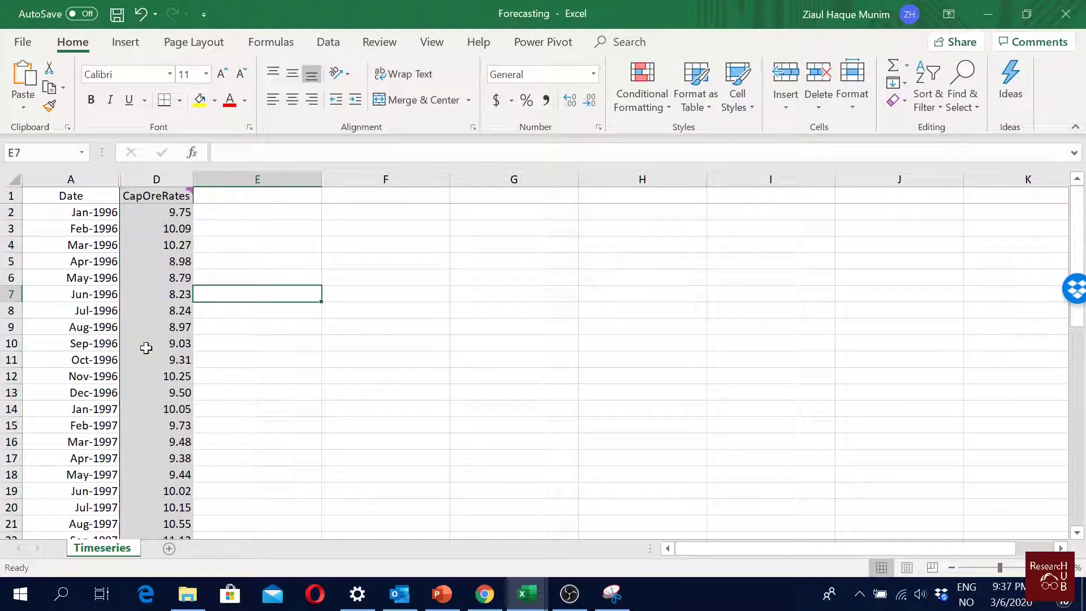
pyautogui.scroll(-14, 223, 301)
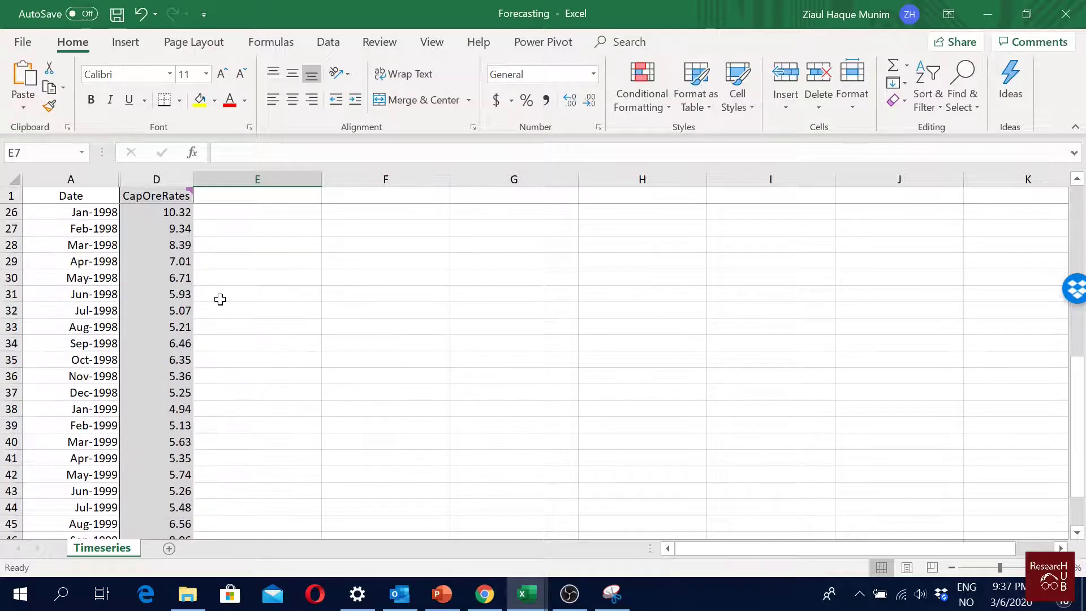
pyautogui.scroll(14, 311, 323)
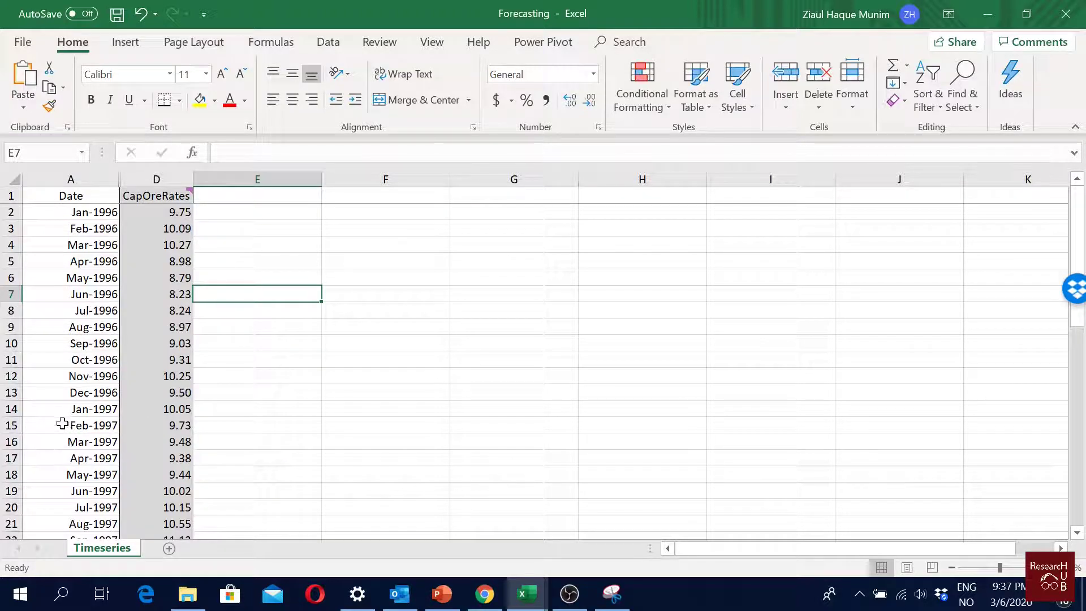
pyautogui.scroll(-10, 64, 421)
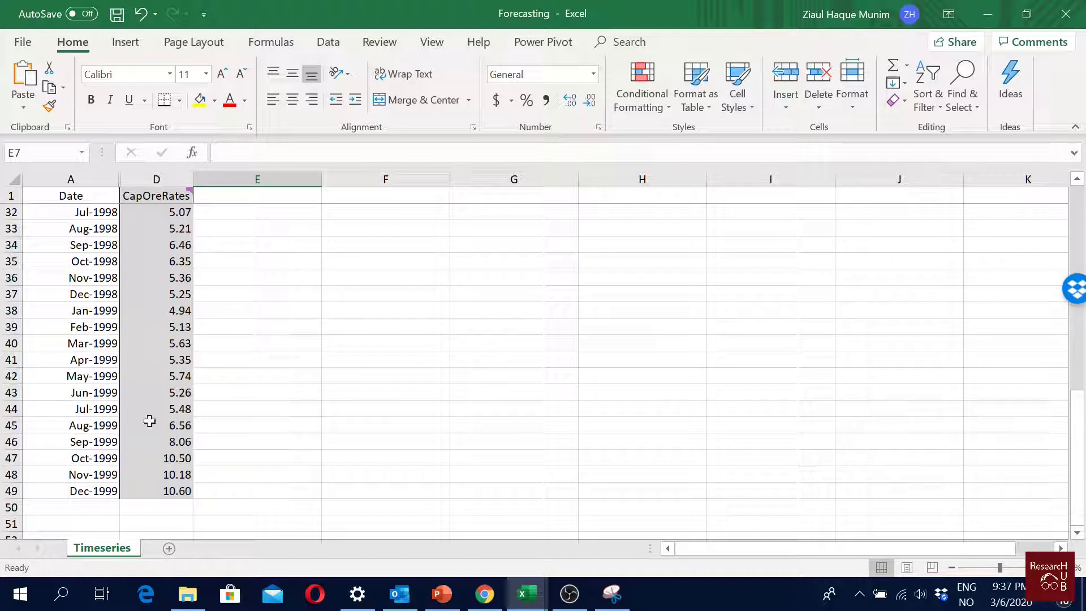
# Step: Give rows 44–49 (Jul-1999 to Dec-1999) red text on a tan fill
pyautogui.click(43, 343)
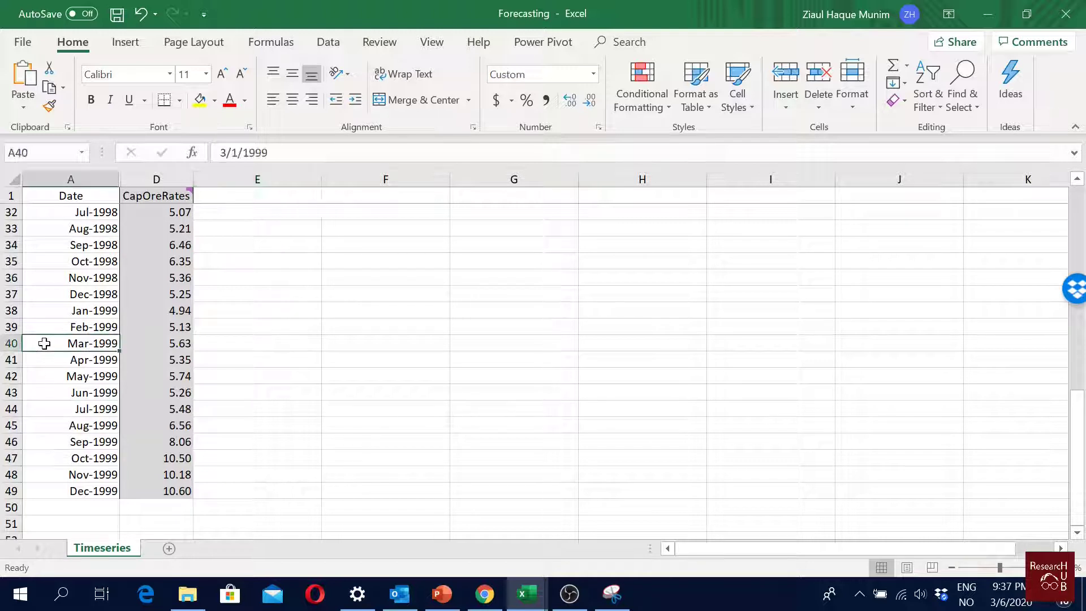
pyautogui.moveTo(155, 341); pyautogui.dragTo(104, 343)
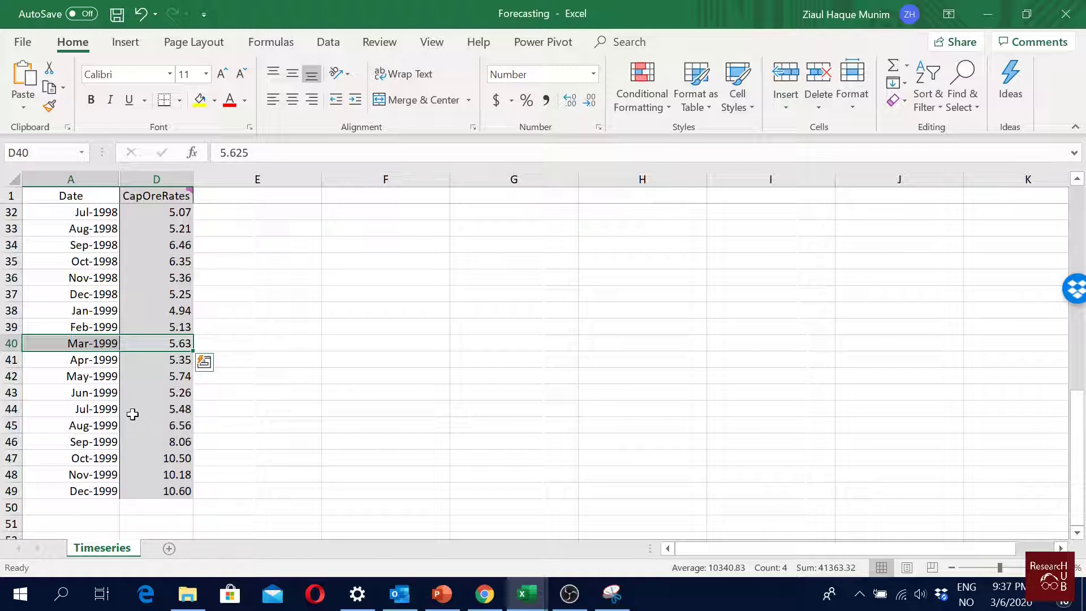
pyautogui.moveTo(7, 393); pyautogui.dragTo(3, 488)
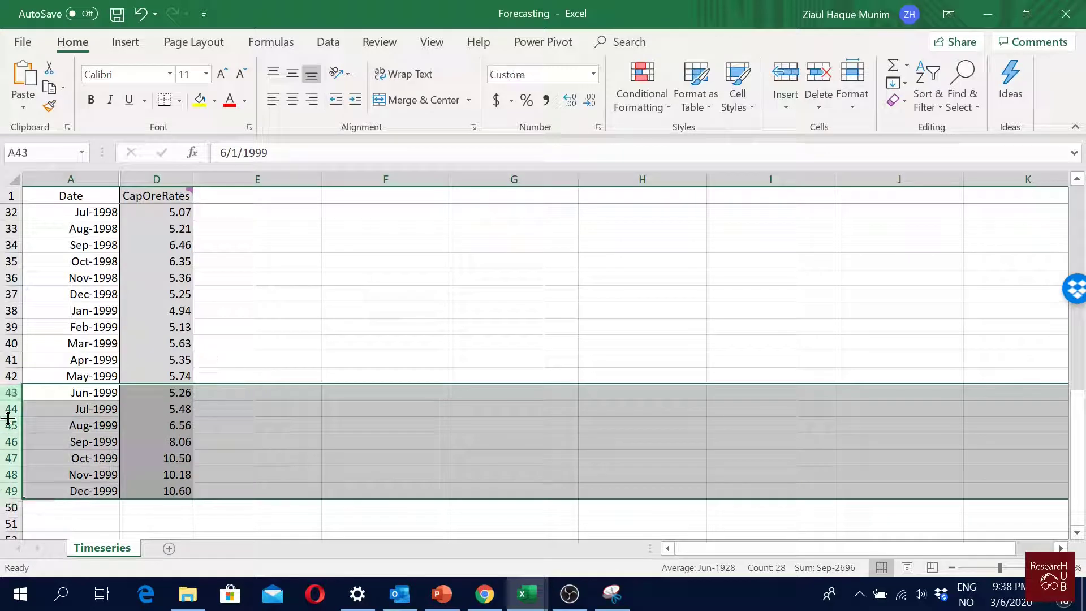
pyautogui.moveTo(7, 409); pyautogui.dragTo(3, 490)
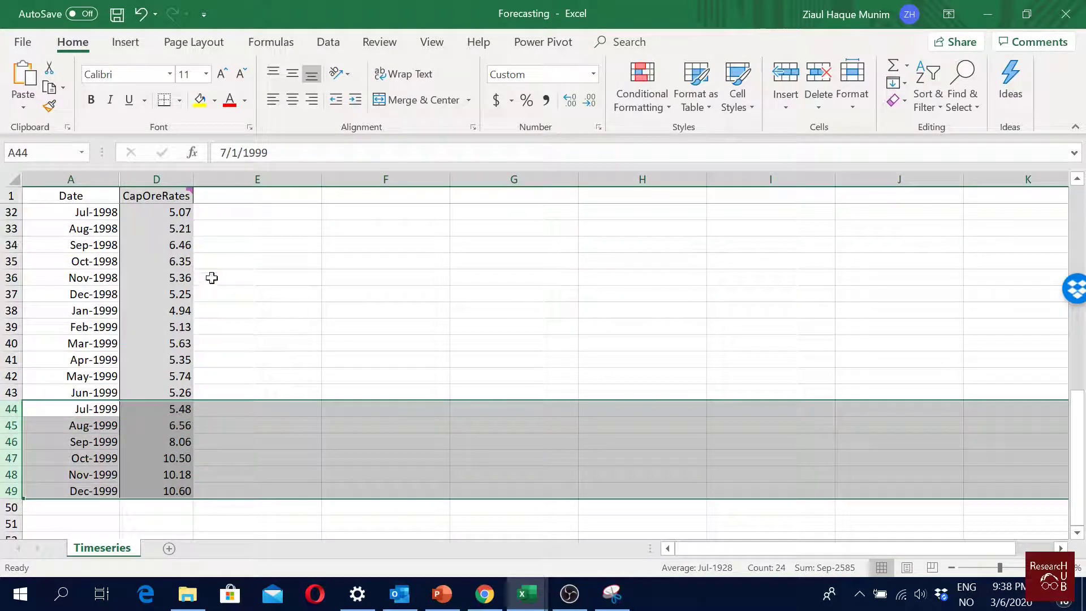
pyautogui.click(230, 101)
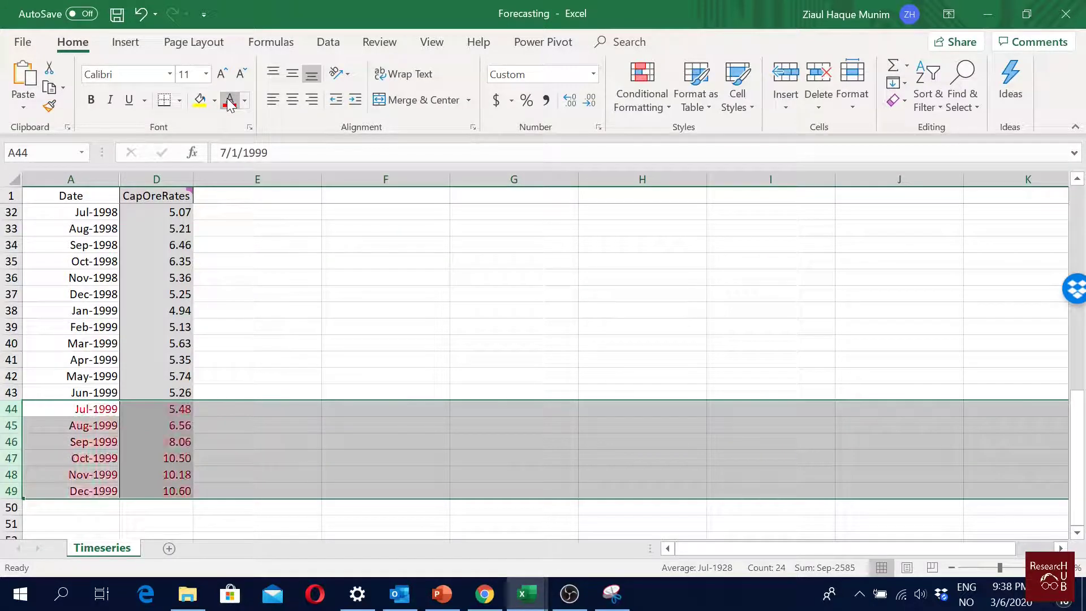
pyautogui.click(200, 100)
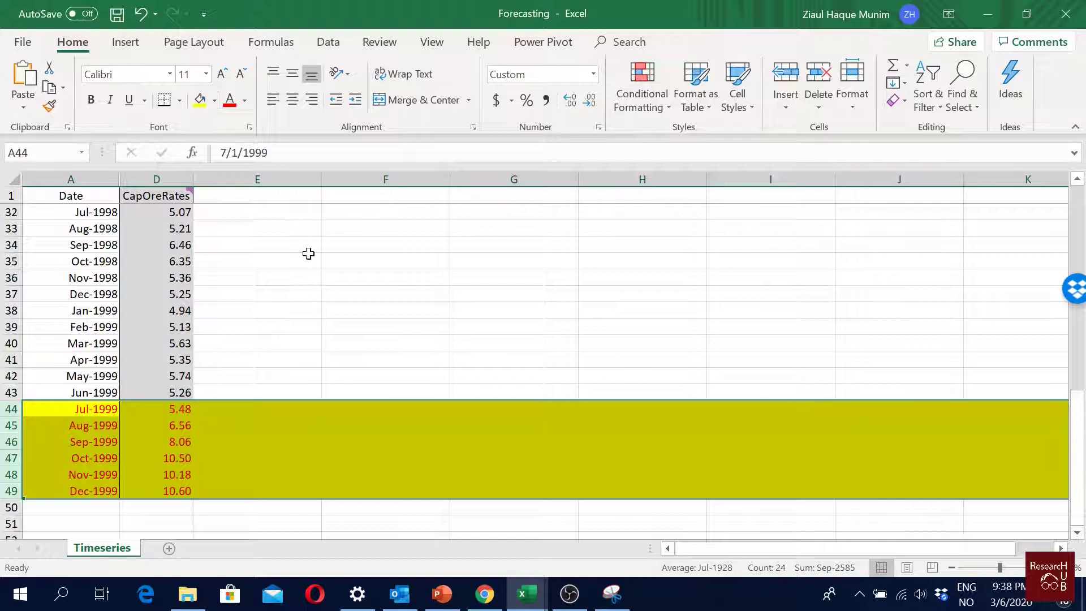
pyautogui.click(215, 102)
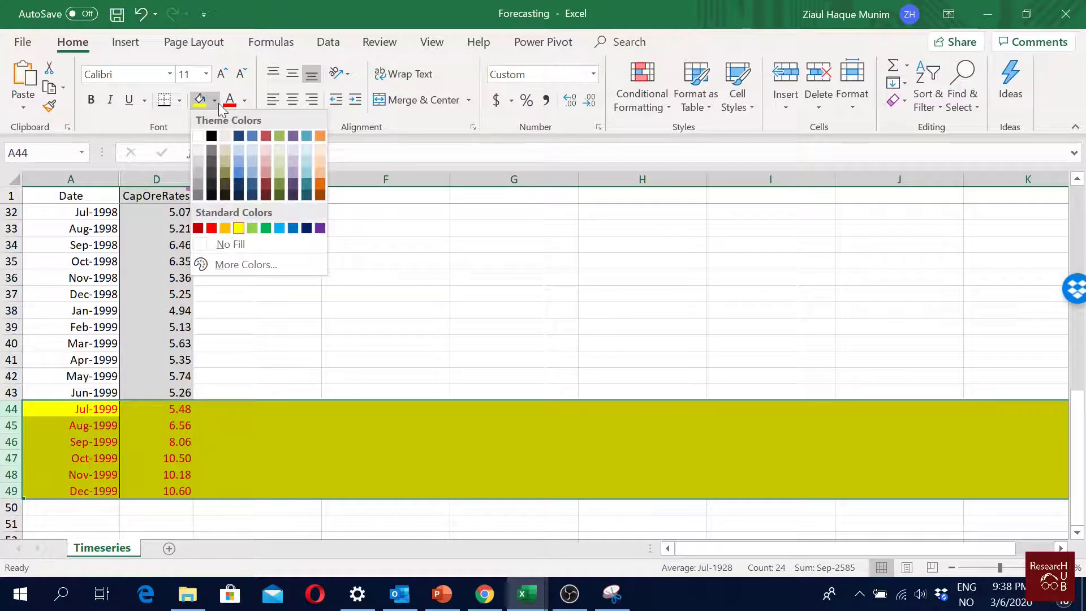
pyautogui.click(227, 147)
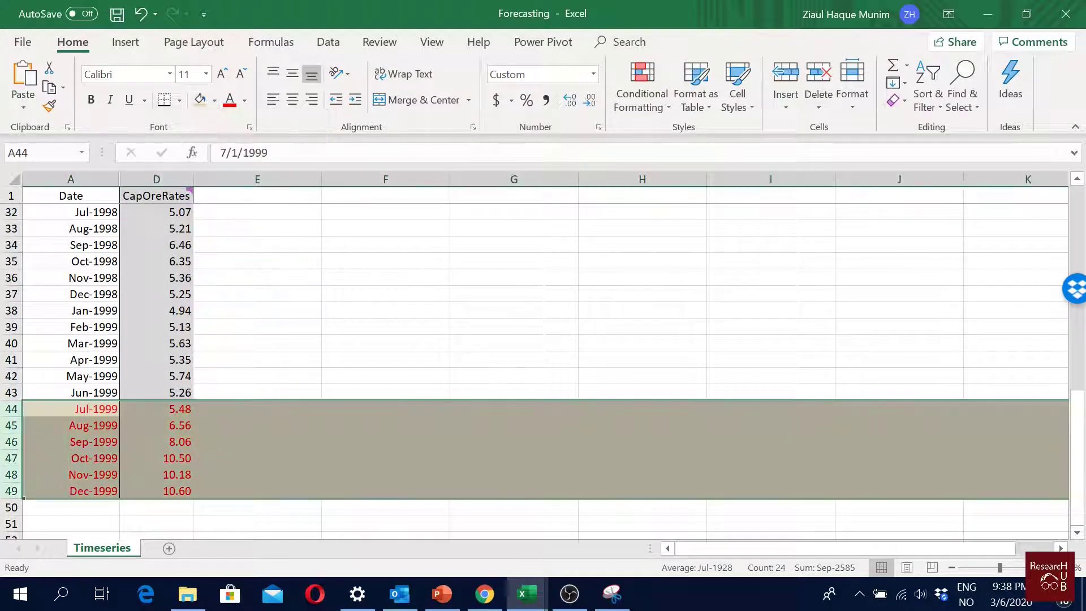
pyautogui.click(515, 330)
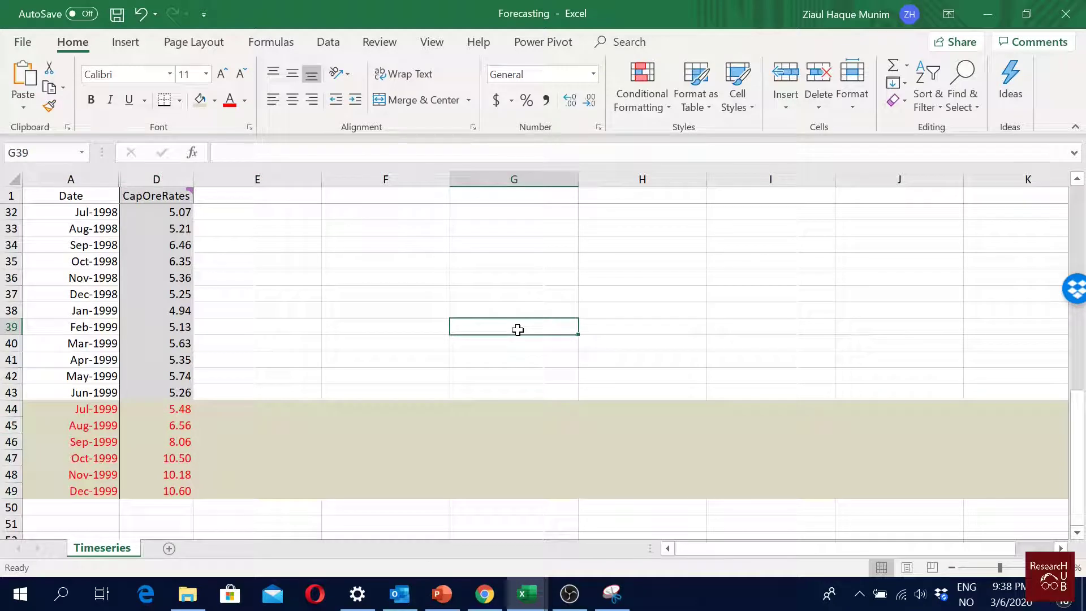
pyautogui.scroll(10, 206, 310)
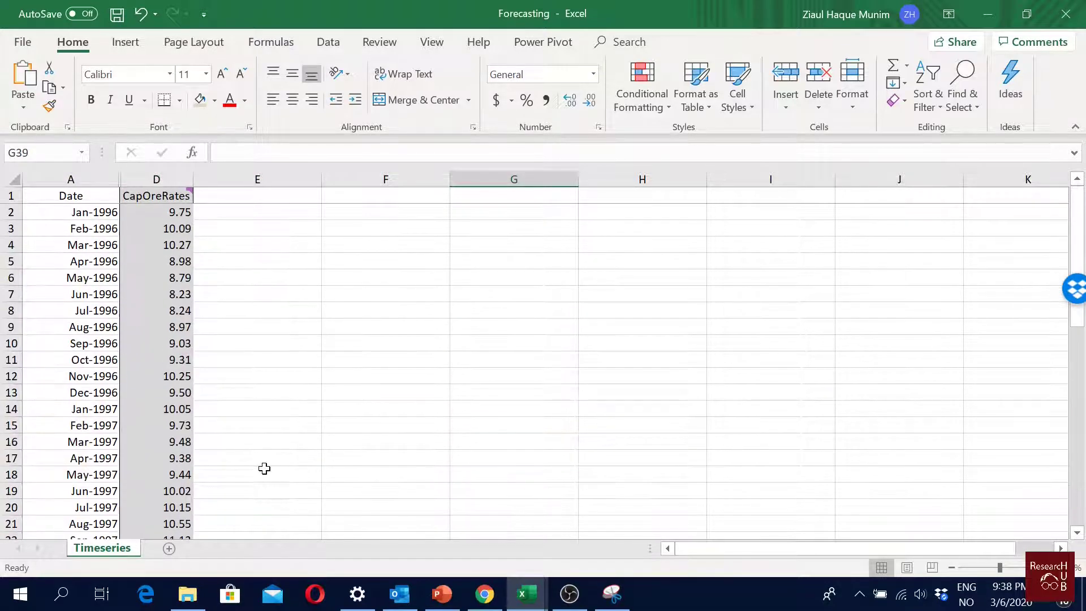
pyautogui.scroll(-12, 217, 382)
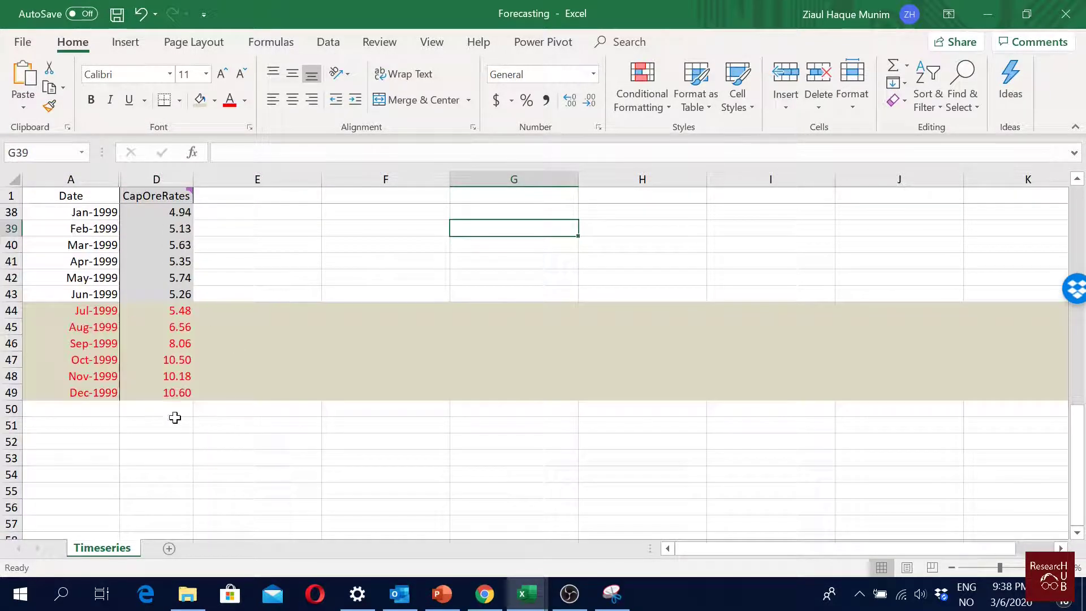
pyautogui.scroll(12, 310, 404)
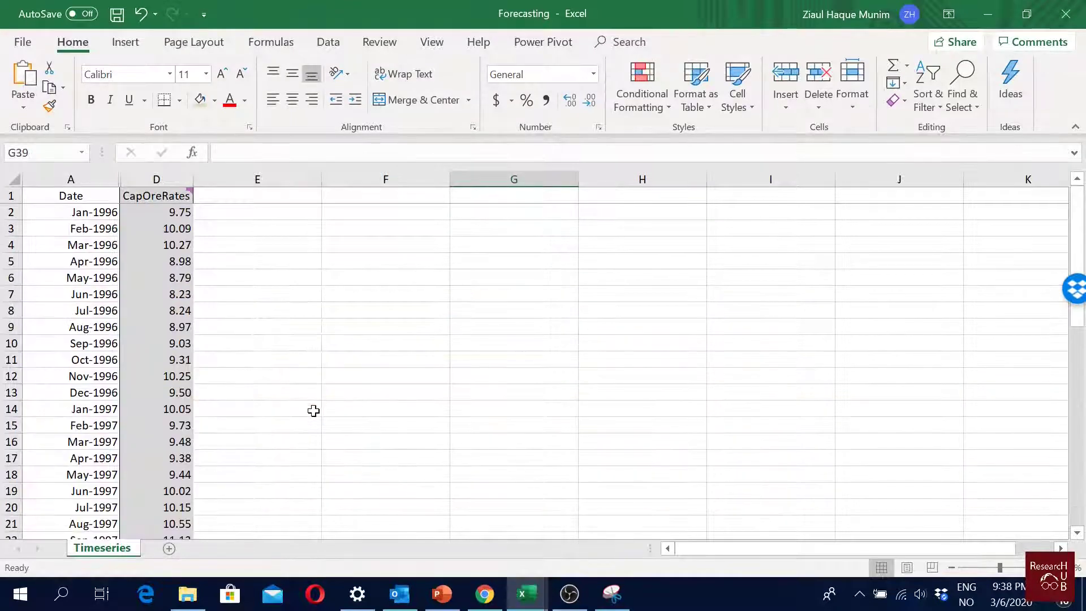
pyautogui.scroll(-1, 311, 422)
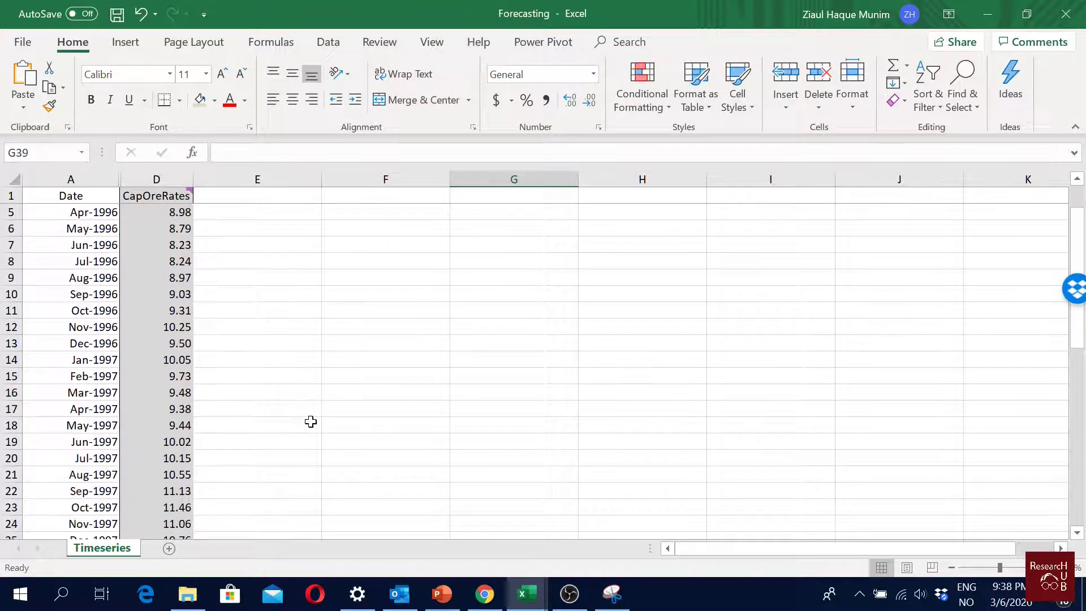
pyautogui.scroll(1, 310, 421)
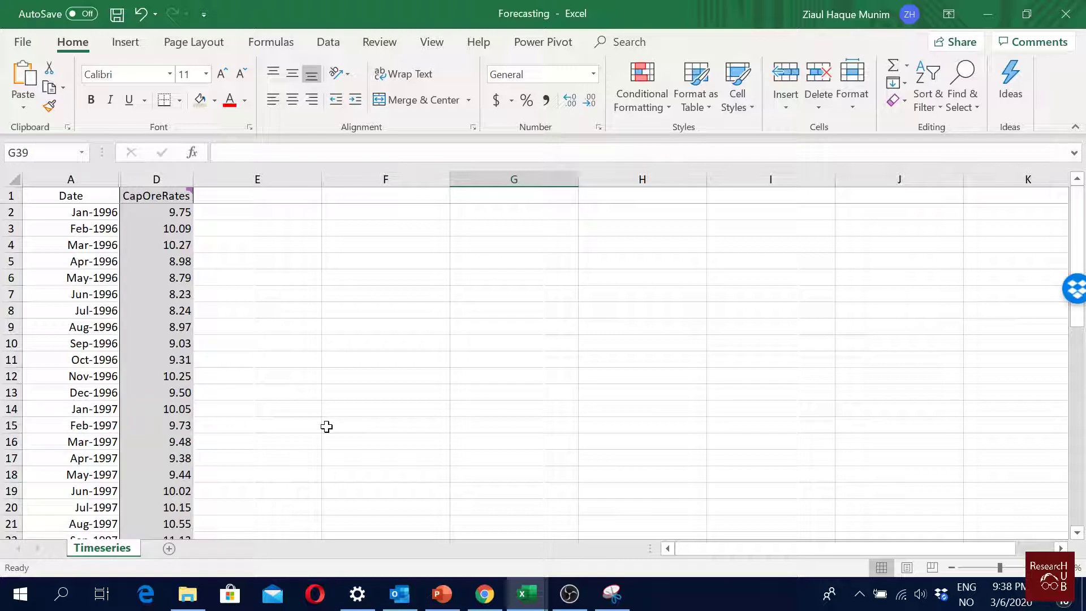
pyautogui.scroll(-11, 327, 426)
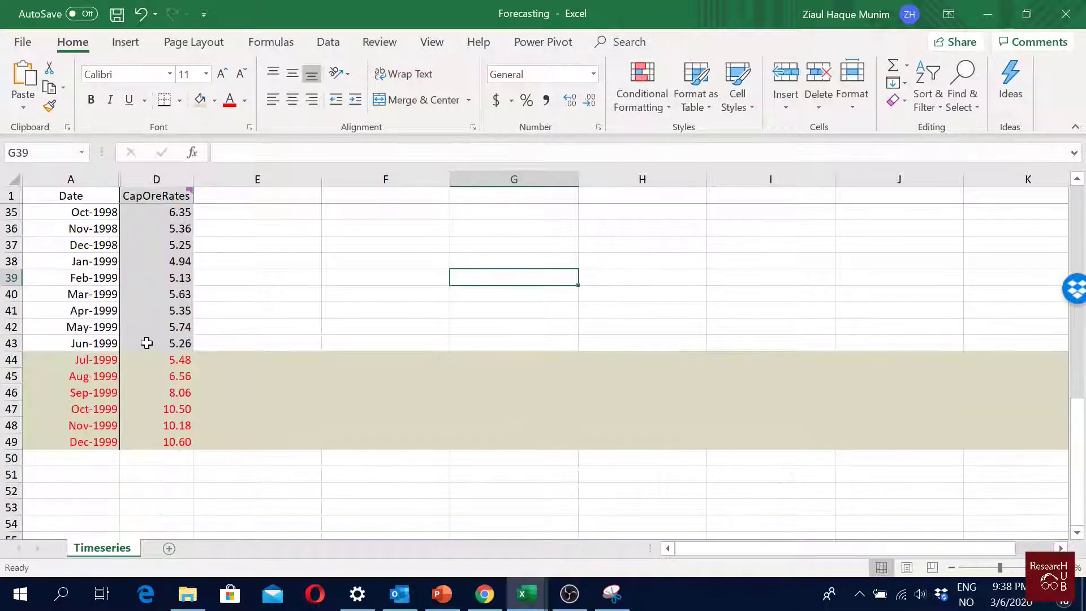
pyautogui.click(181, 342)
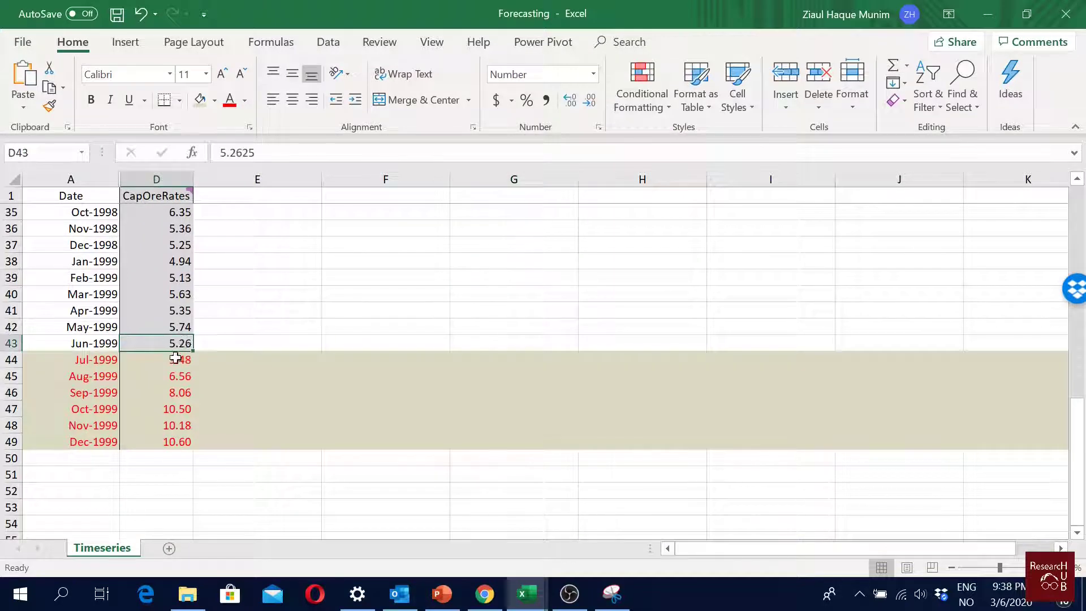
pyautogui.moveTo(176, 357); pyautogui.dragTo(170, 441)
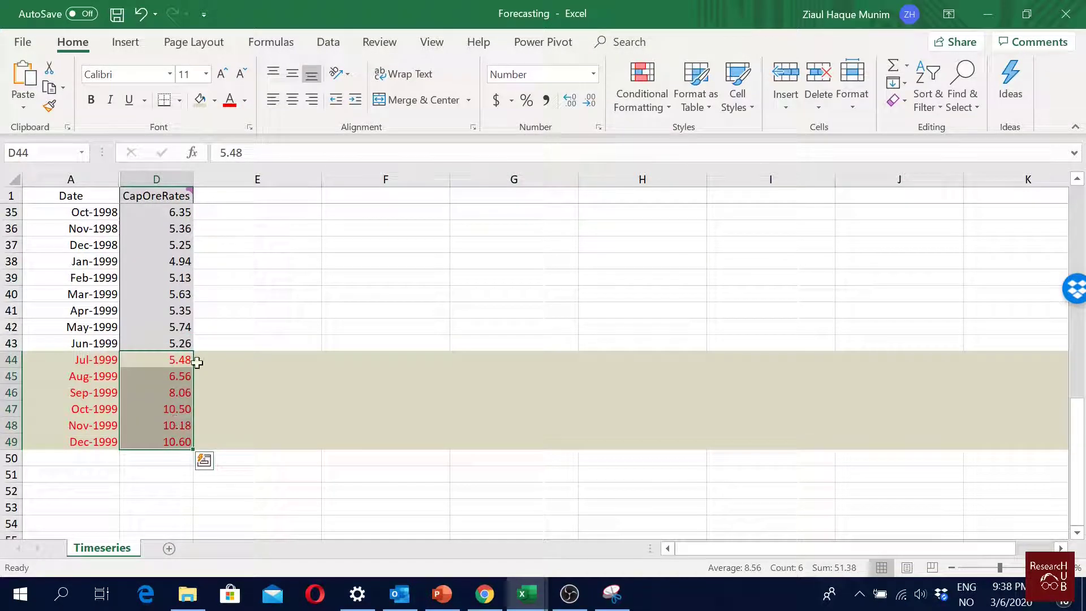
pyautogui.click(166, 338)
pyautogui.click(8, 343)
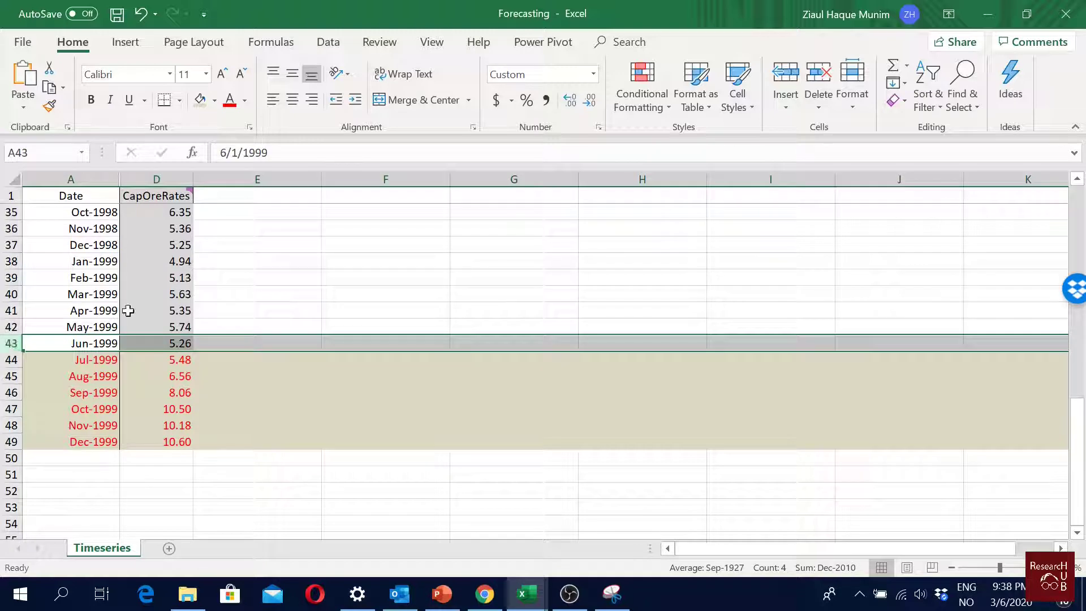
pyautogui.scroll(11, 340, 344)
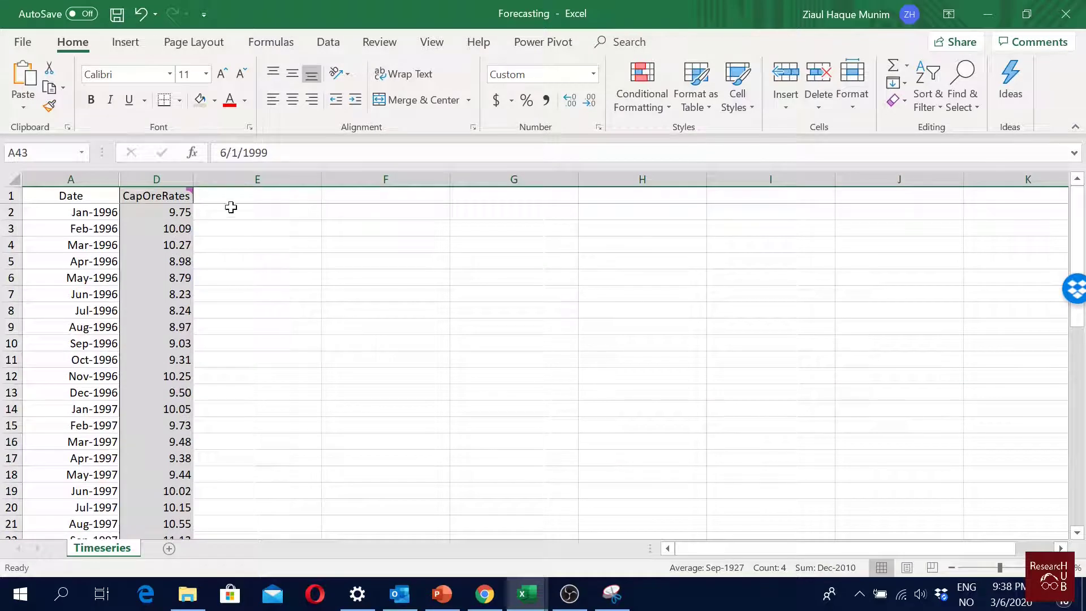
pyautogui.click(234, 197)
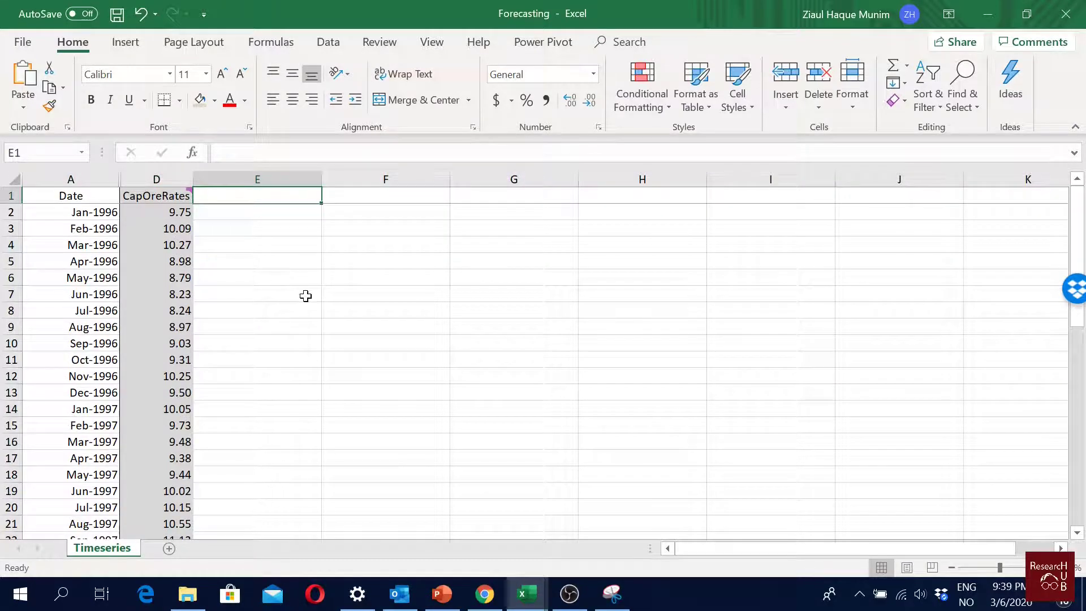
# Step: Head column E 'naive' and enter =D2 in E3 and =D3 in E4
pyautogui.write('naive')
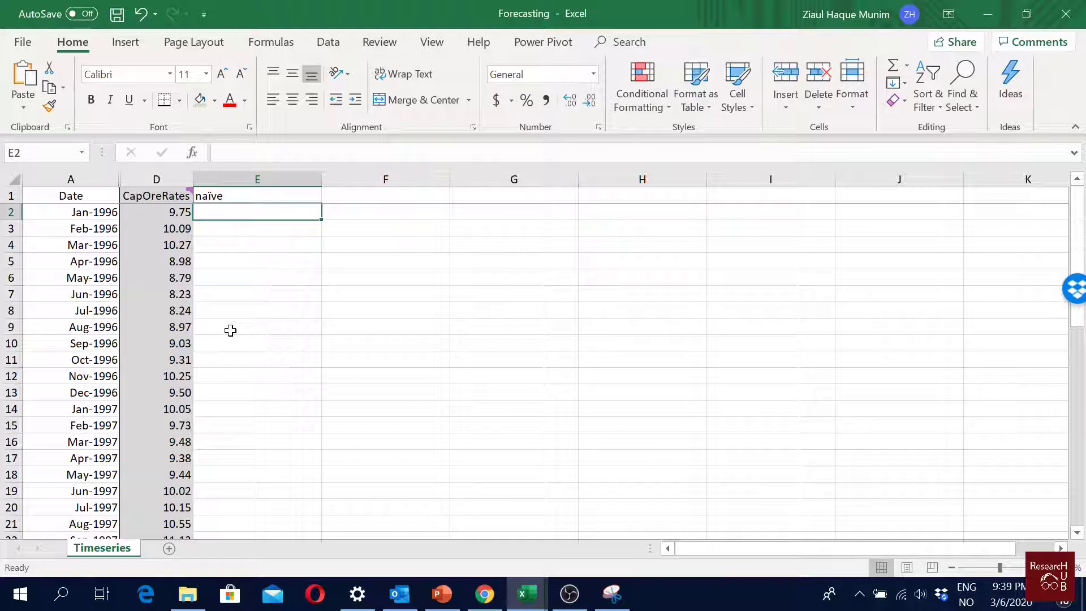
pyautogui.press('Down')
pyautogui.write('=')
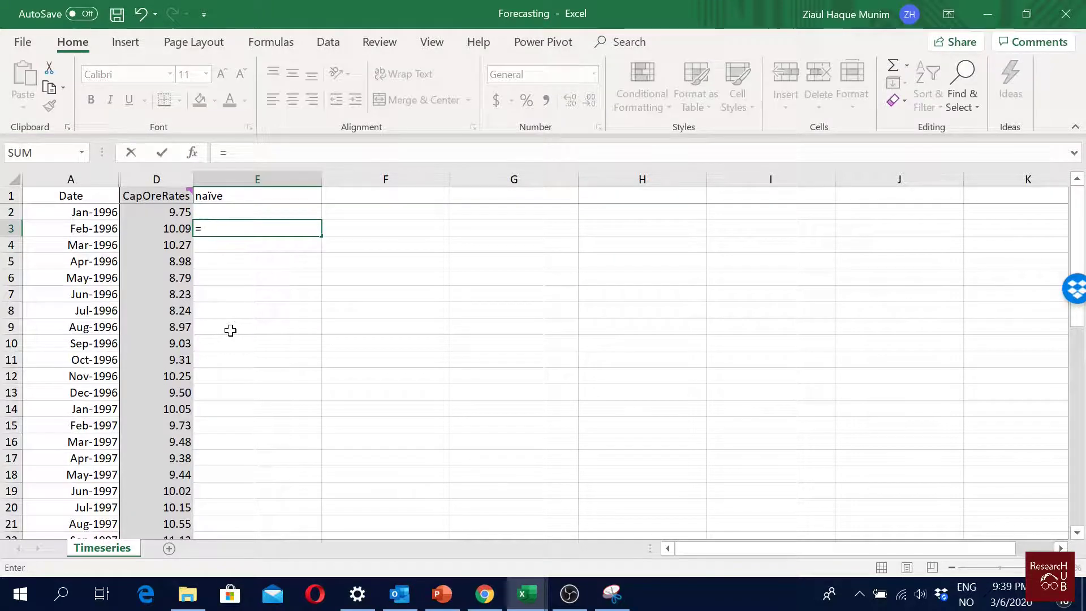
pyautogui.press('Up')
pyautogui.press('Left')
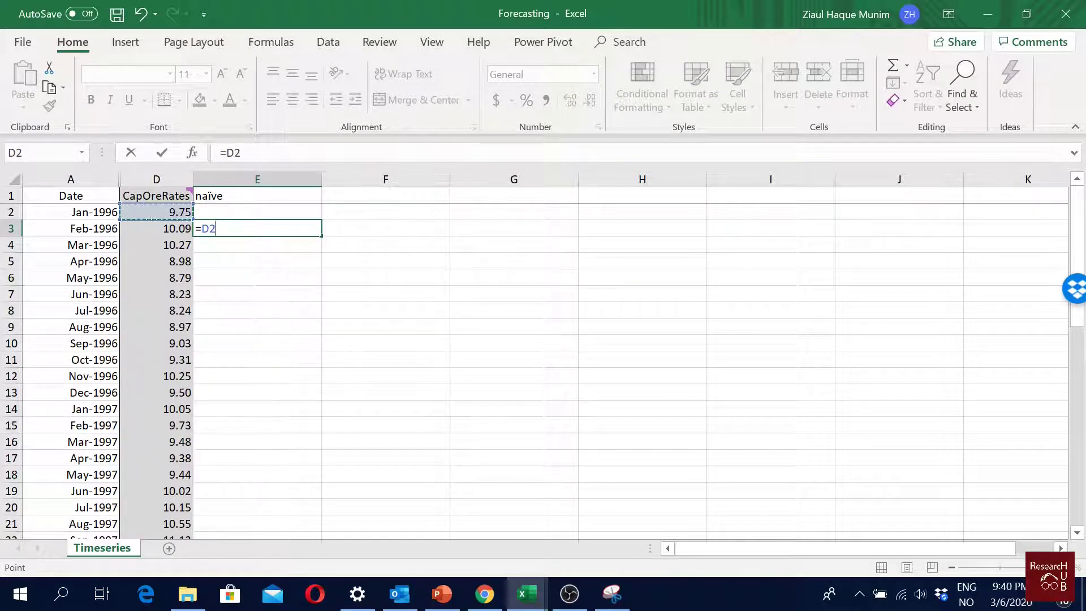
pyautogui.press('Return')
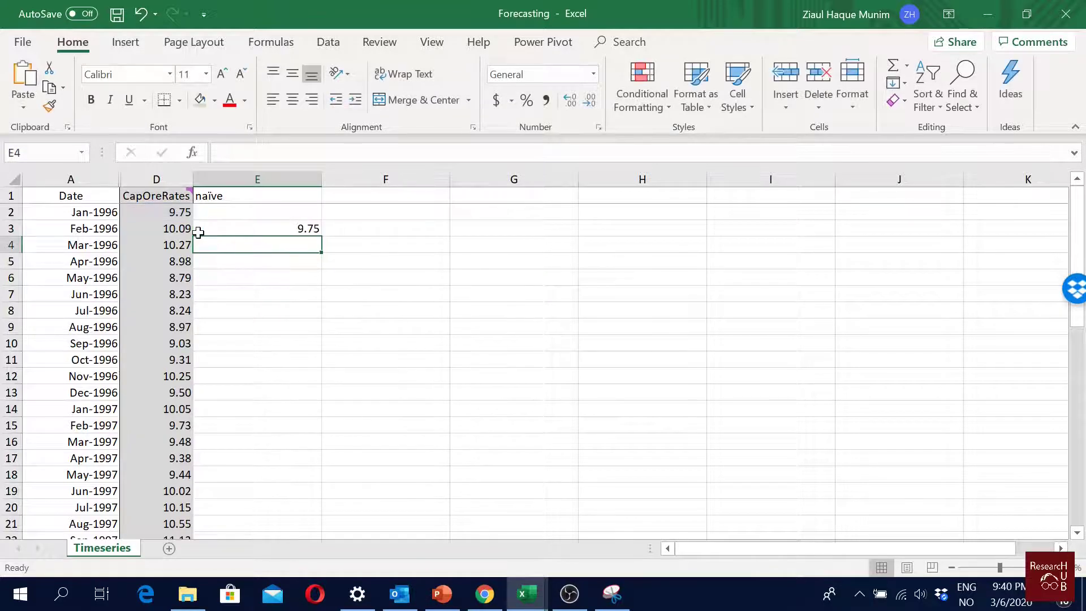
pyautogui.write('=')
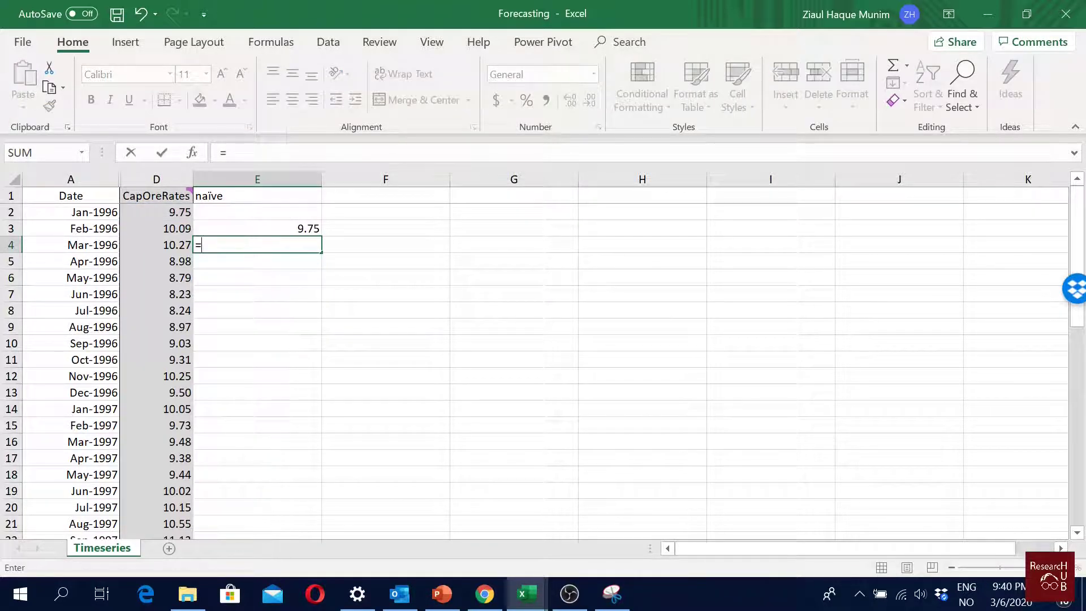
pyautogui.click(170, 226)
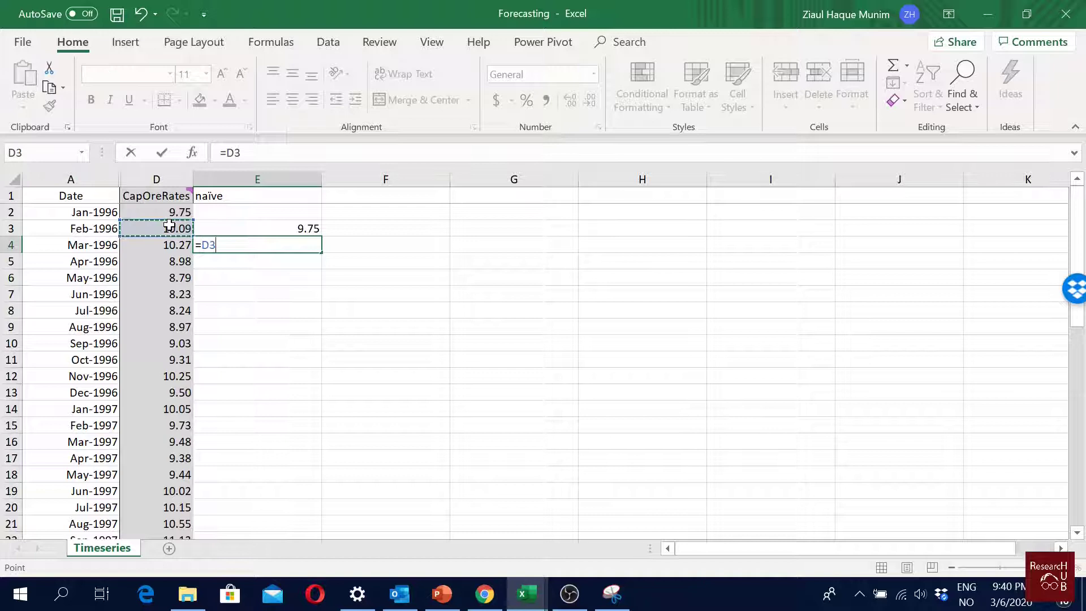
pyautogui.press('Return')
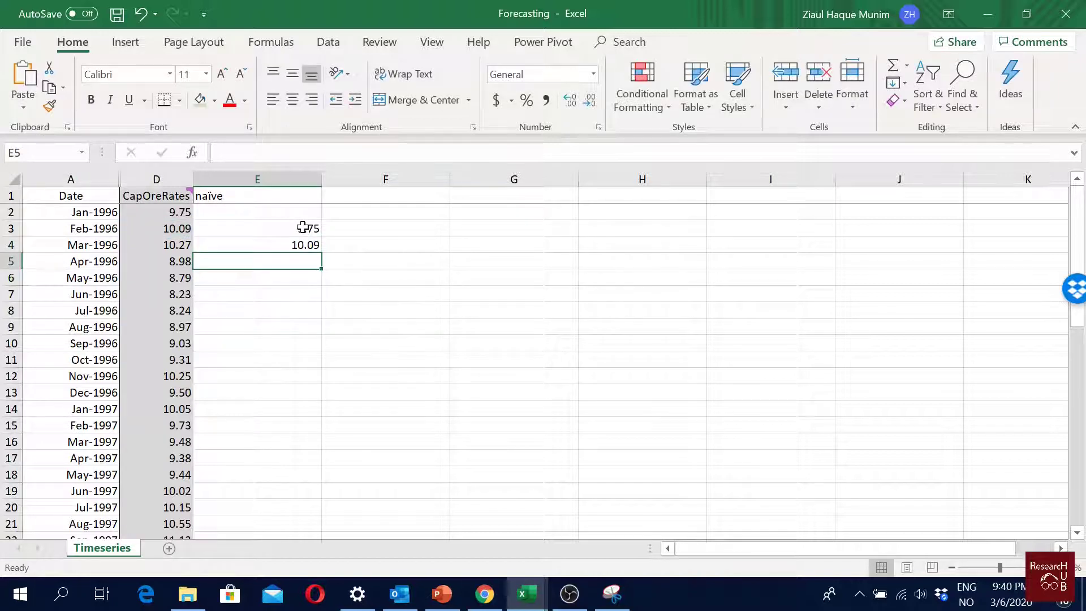
# Step: Narrow column E and fill the naïve formulas down to E43, ending at 5.74
pyautogui.moveTo(303, 227); pyautogui.dragTo(297, 246)
pyautogui.moveTo(321, 179); pyautogui.dragTo(255, 189)
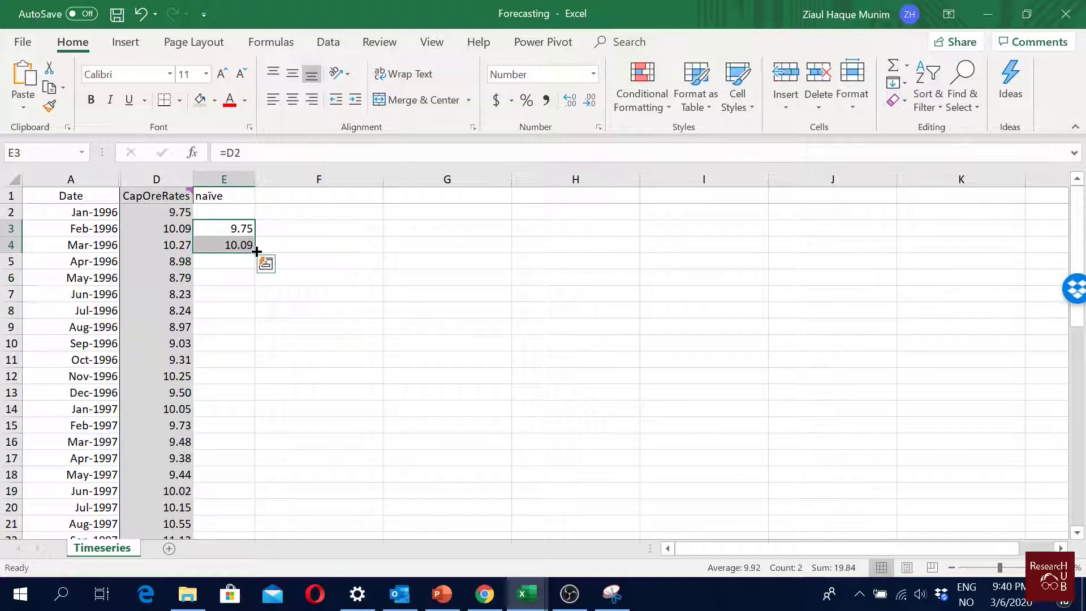
pyautogui.moveTo(254, 251); pyautogui.dragTo(229, 428)
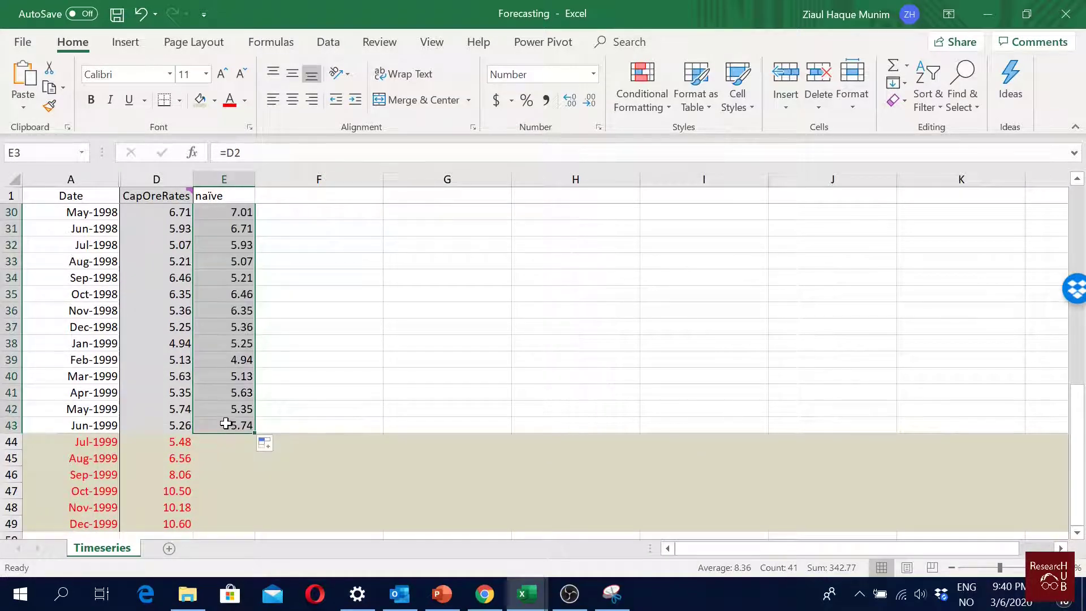
pyautogui.doubleClick(225, 423)
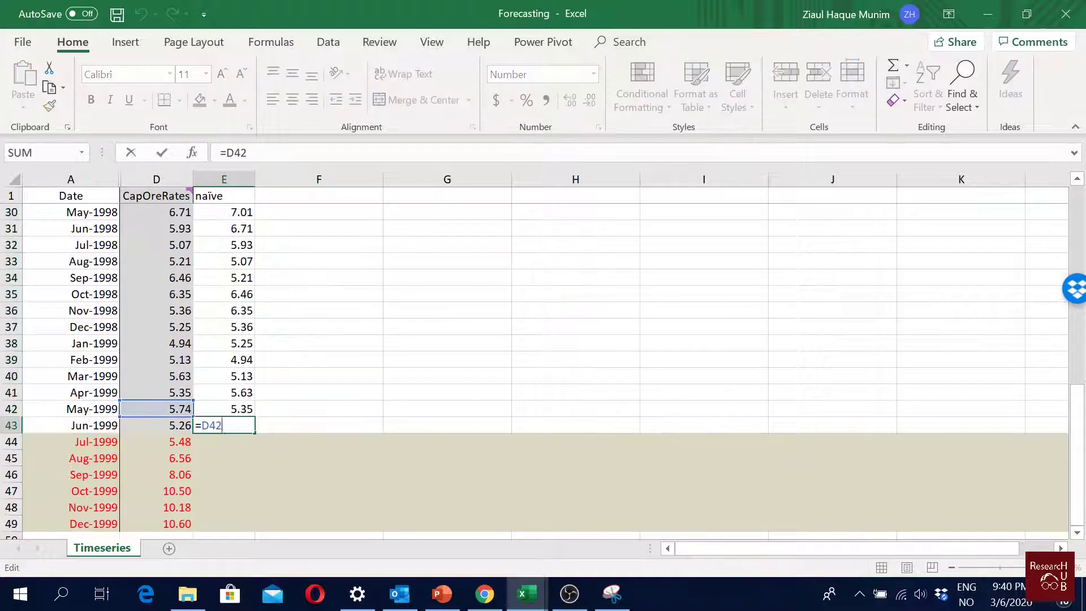
pyautogui.press('Escape')
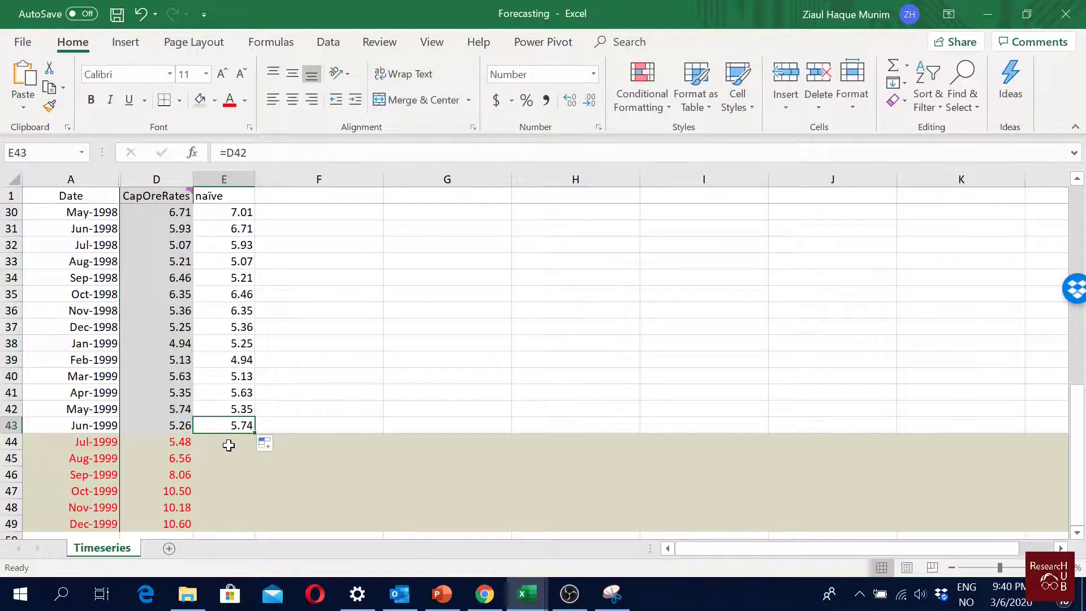
# Step: Enter =D43 in E44 so the Jul-1999 forecast takes June's rate
pyautogui.click(178, 428)
pyautogui.click(232, 442)
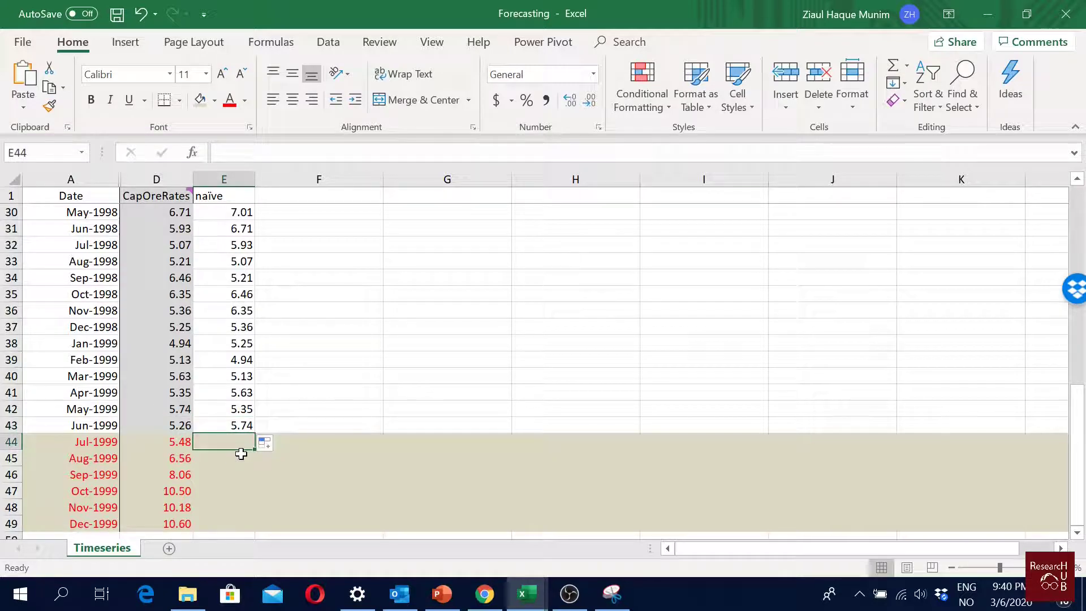
pyautogui.write('=')
pyautogui.press('Up')
pyautogui.press('Left')
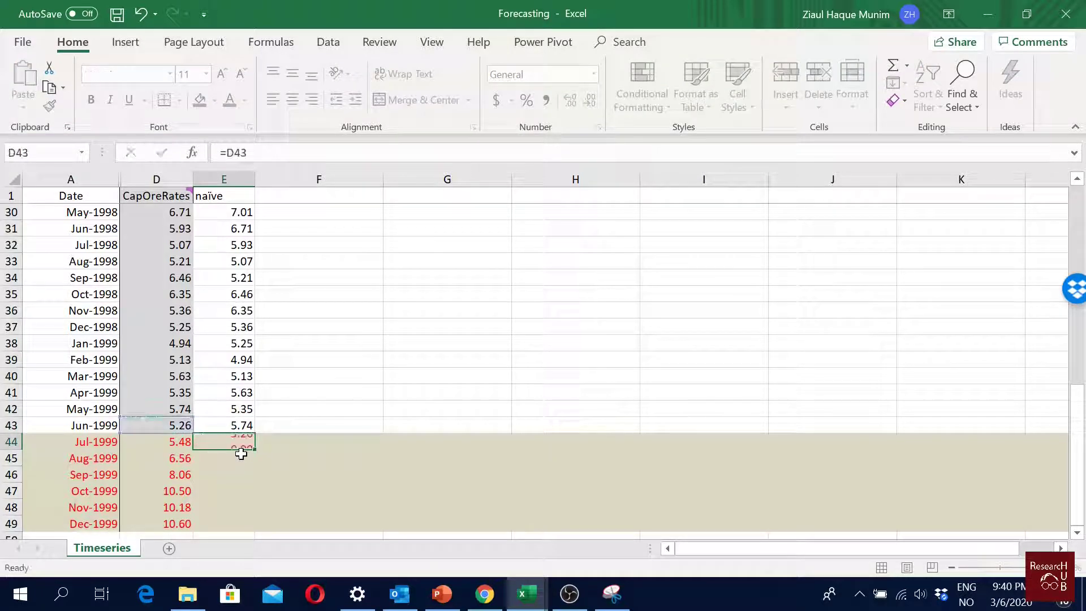
pyautogui.press('Return')
# Step: Confirm E44's formula and that E45 through E49 are still empty
pyautogui.click(181, 425)
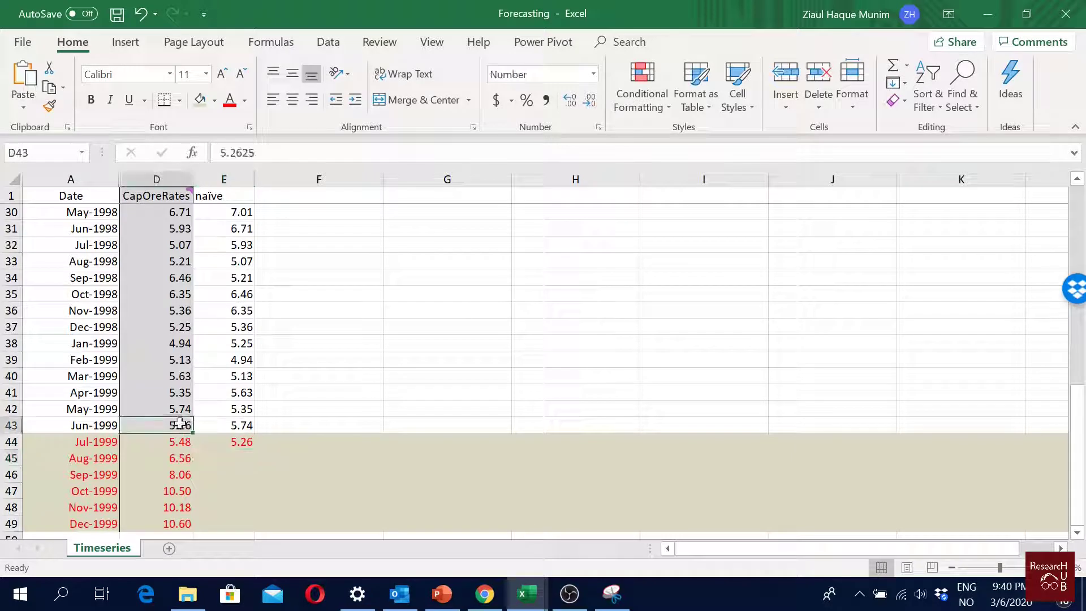
pyautogui.click(243, 442)
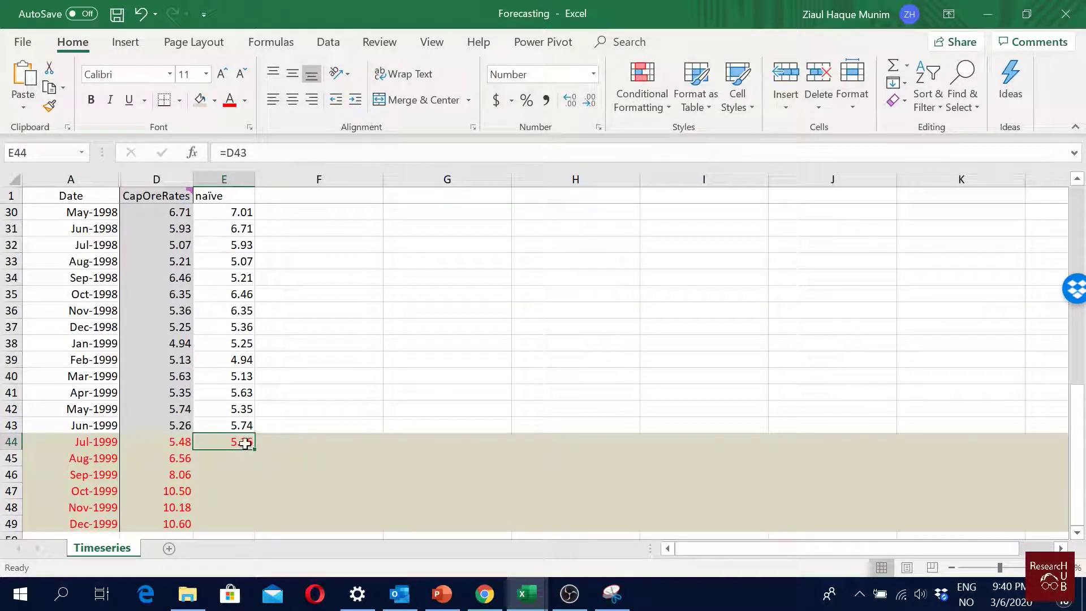
pyautogui.click(242, 458)
pyautogui.click(243, 476)
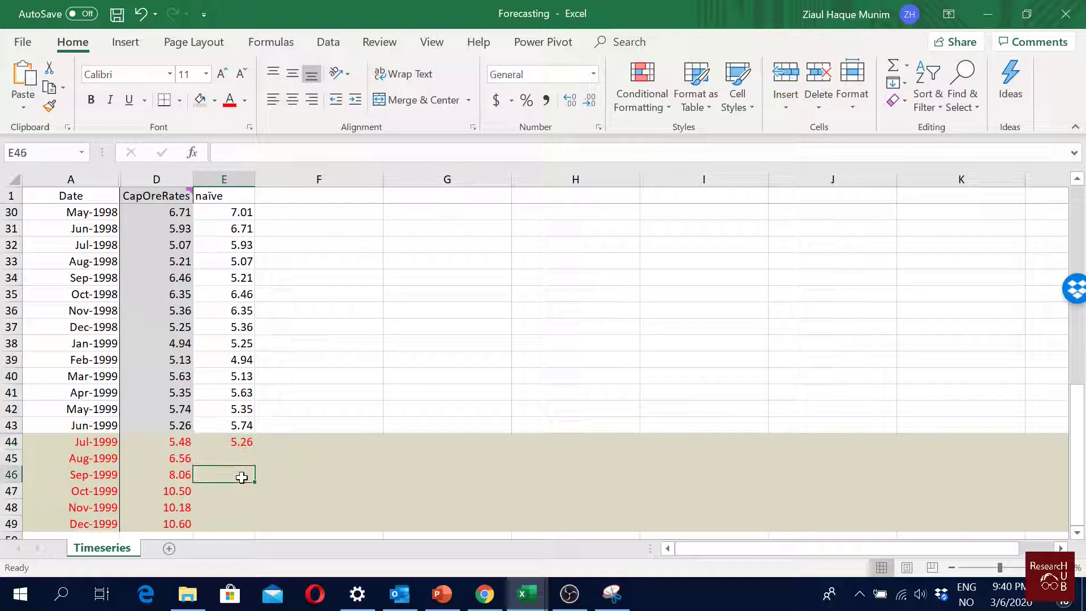
pyautogui.click(242, 490)
pyautogui.click(238, 507)
pyautogui.click(233, 521)
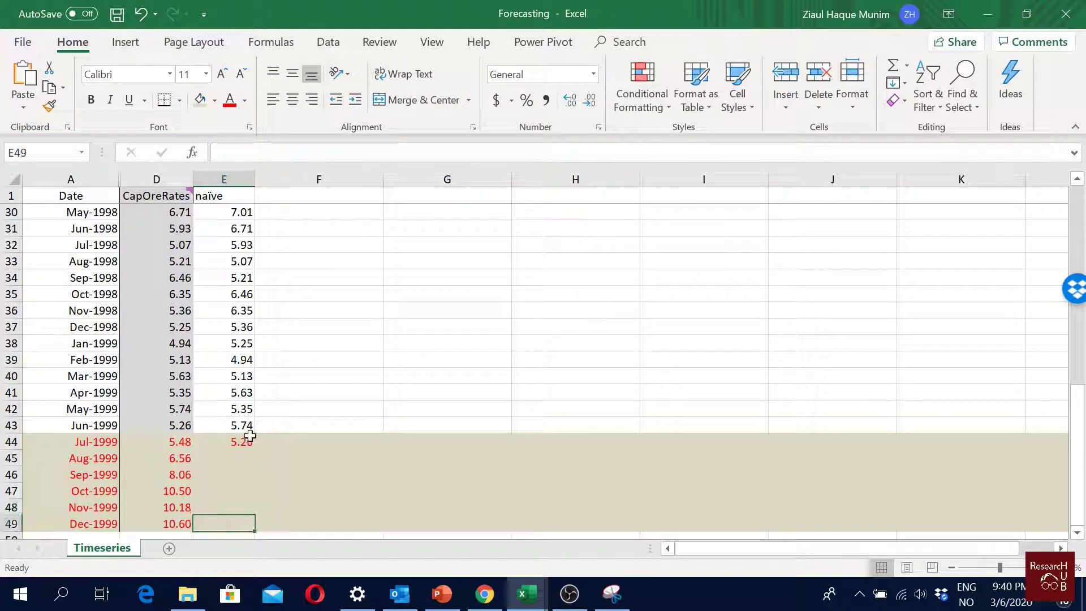
pyautogui.click(247, 445)
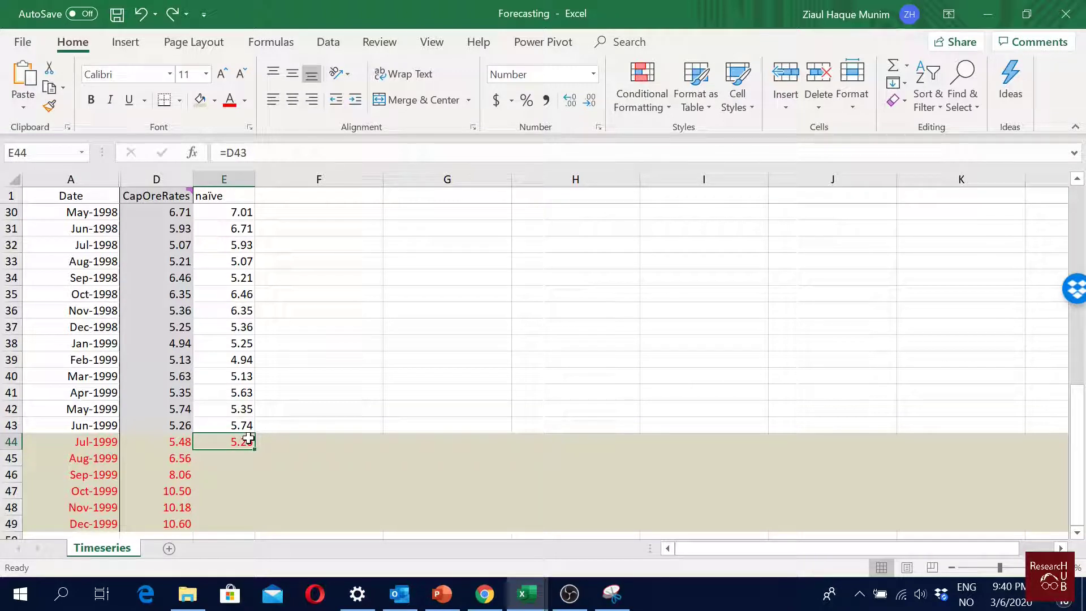
# Step: Paste E44's value 5.2625 into E45 with two decimals and fill it down to E49
pyautogui.hotkey('ctrl', 'c')
pyautogui.rightClick(240, 458)
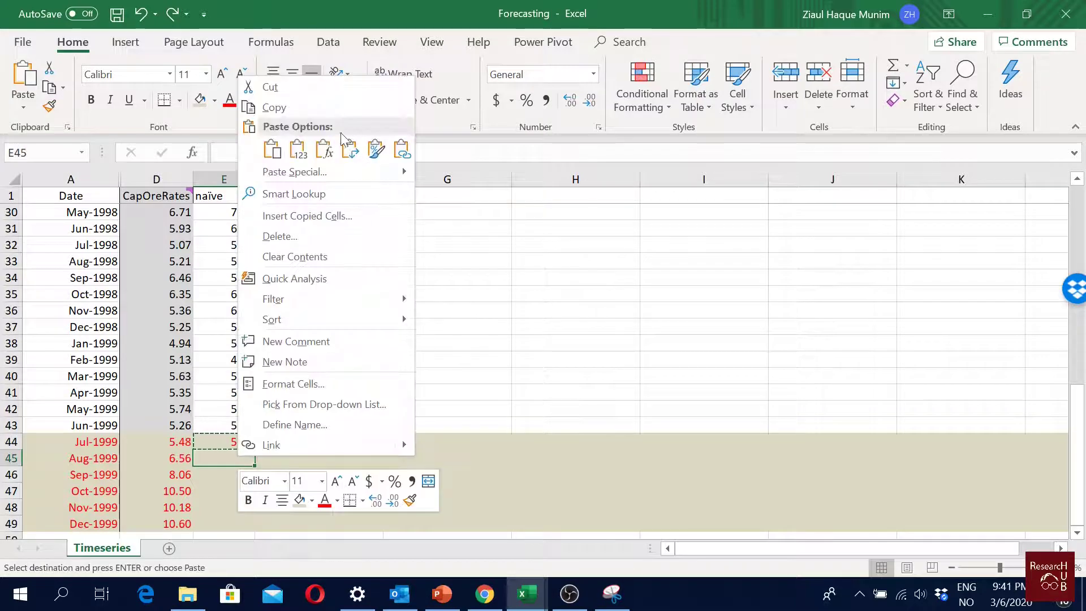
pyautogui.click(298, 148)
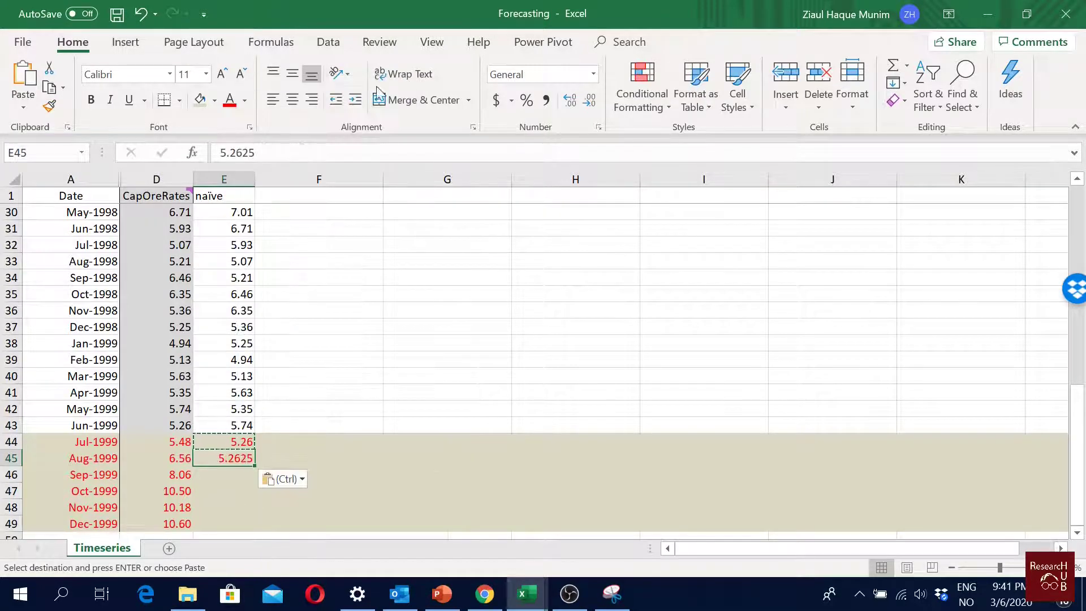
pyautogui.click(589, 100)
pyautogui.click(590, 100)
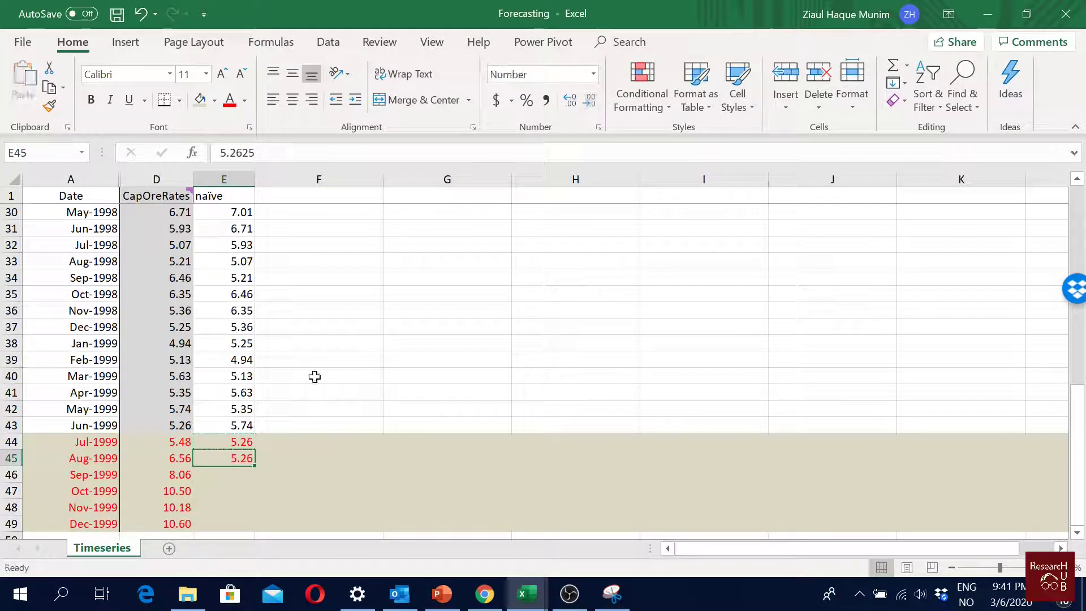
pyautogui.moveTo(254, 465); pyautogui.dragTo(245, 527)
pyautogui.click(315, 440)
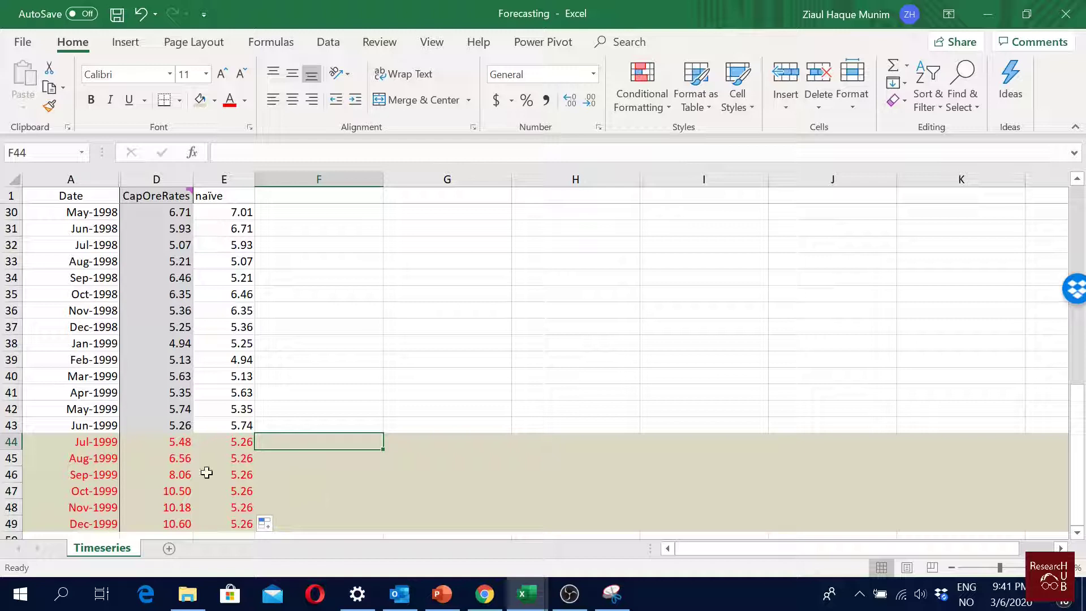
# Step: Verify the Jul-1999 to Dec-1999 naïve forecasts all show 5.26
pyautogui.click(180, 443)
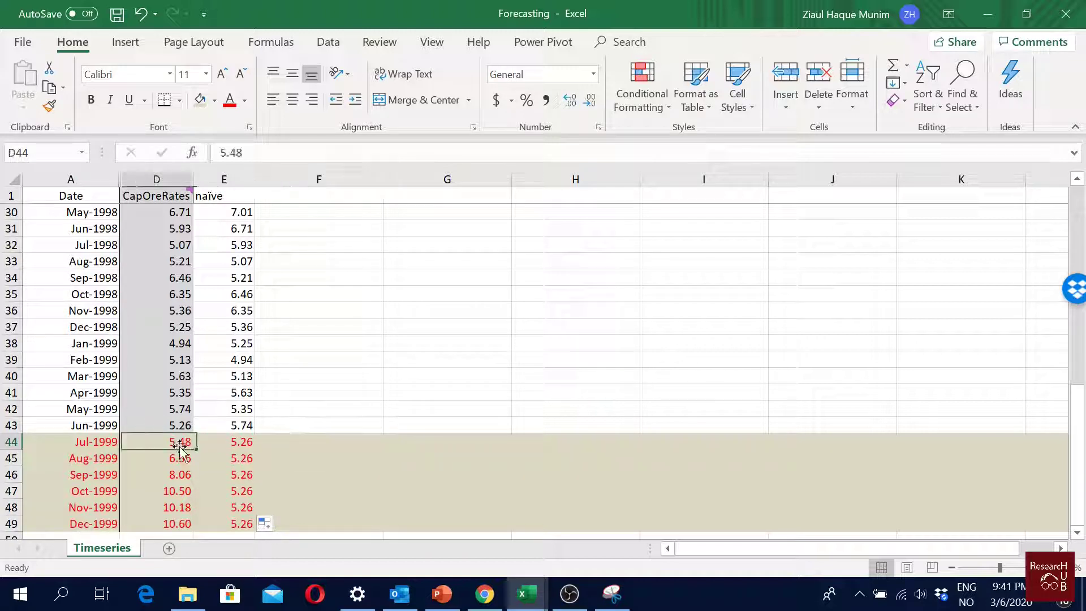
pyautogui.click(245, 458)
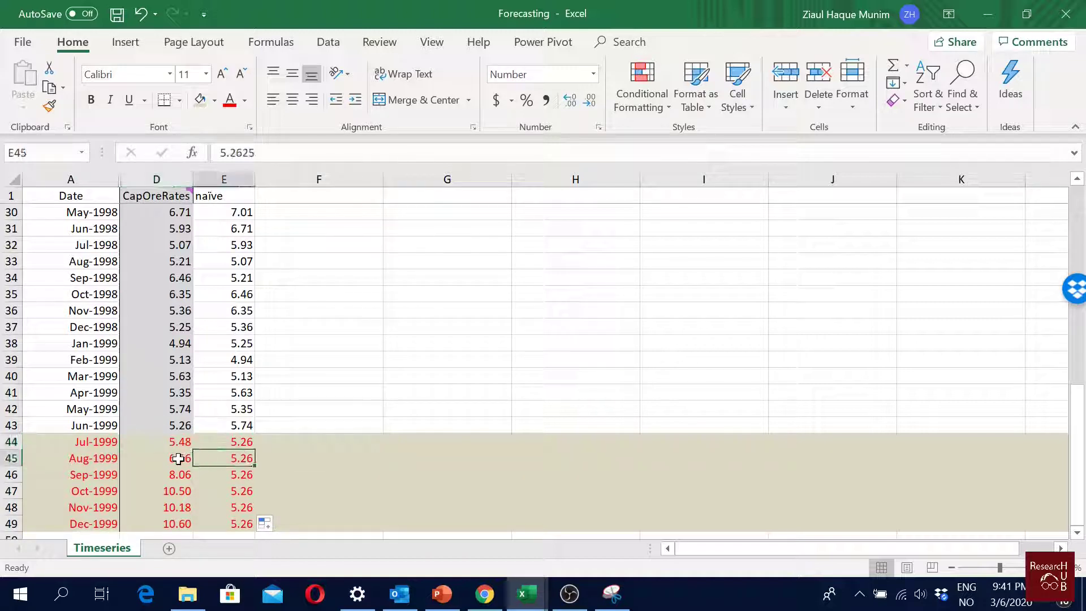
pyautogui.click(241, 476)
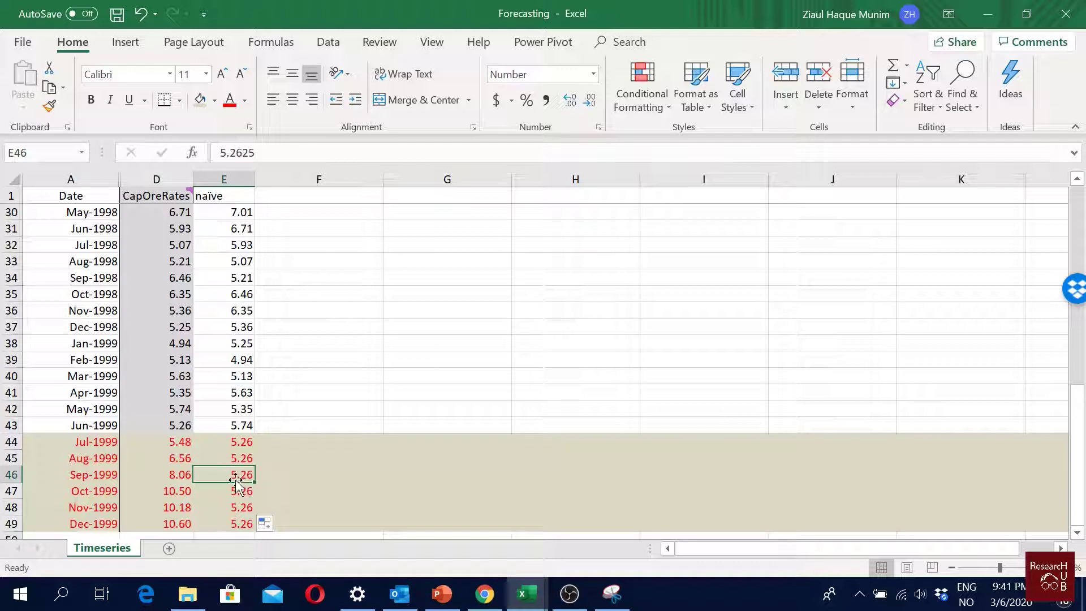
pyautogui.click(241, 490)
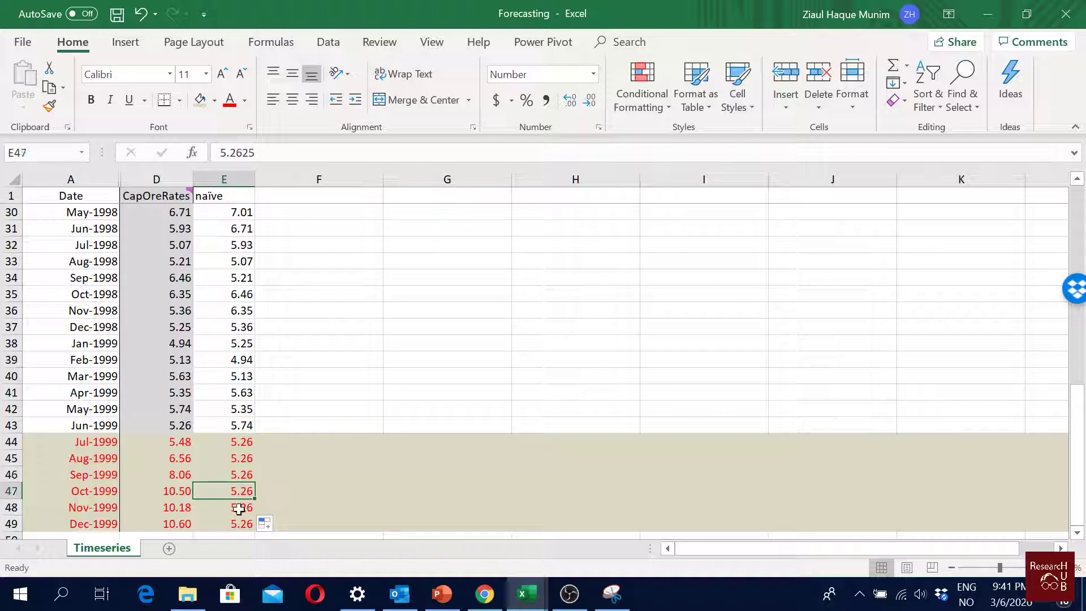
pyautogui.click(240, 506)
pyautogui.click(230, 522)
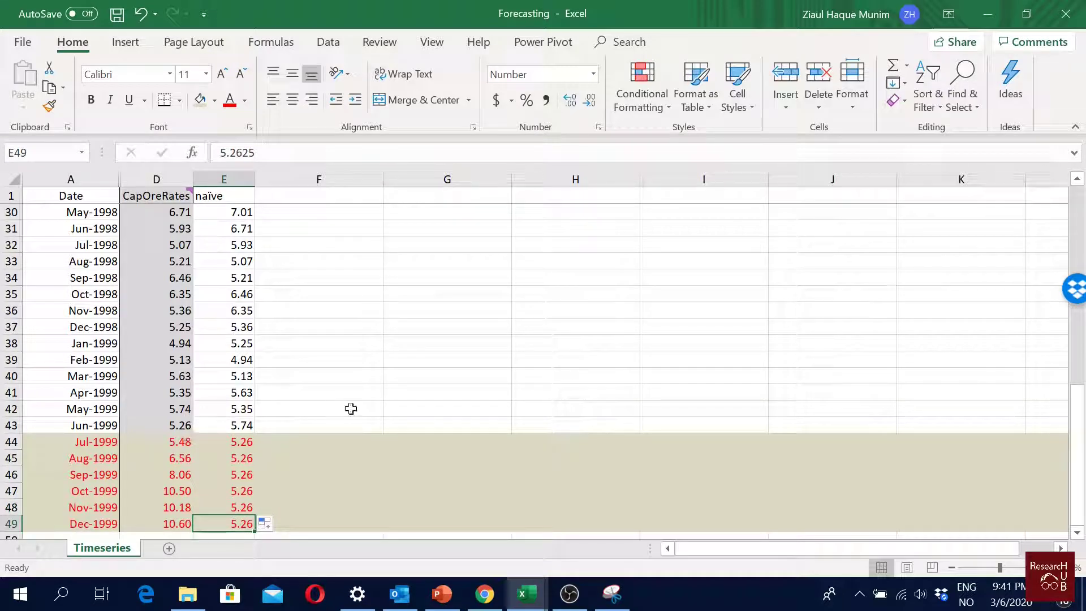
# Step: Return to the top of the sheet and narrow the empty column F
pyautogui.scroll(7, 398, 399)
pyautogui.scroll(3, 396, 384)
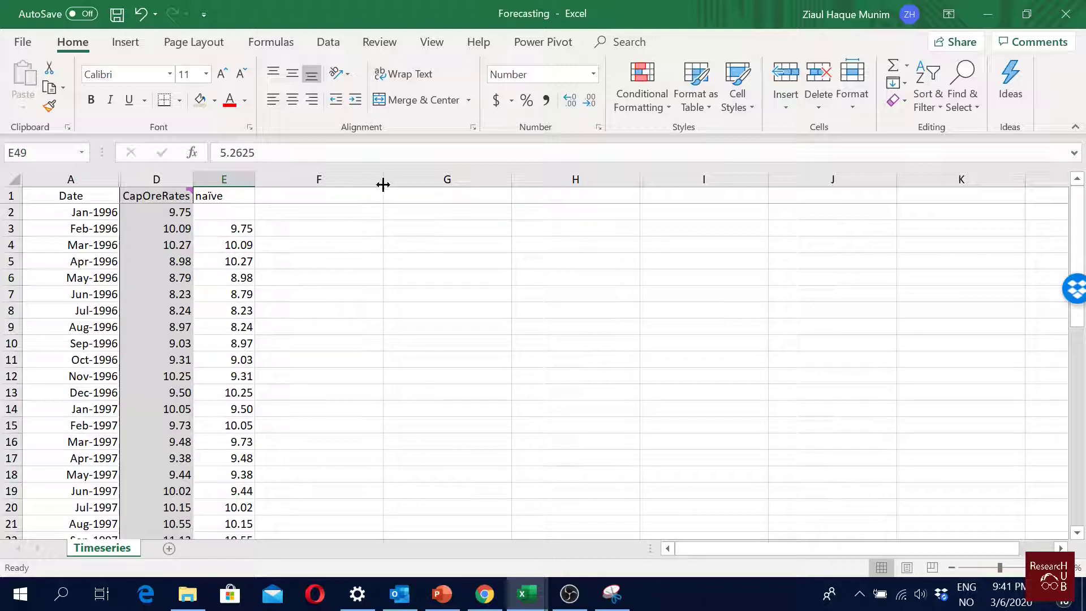
pyautogui.moveTo(383, 184); pyautogui.dragTo(342, 193)
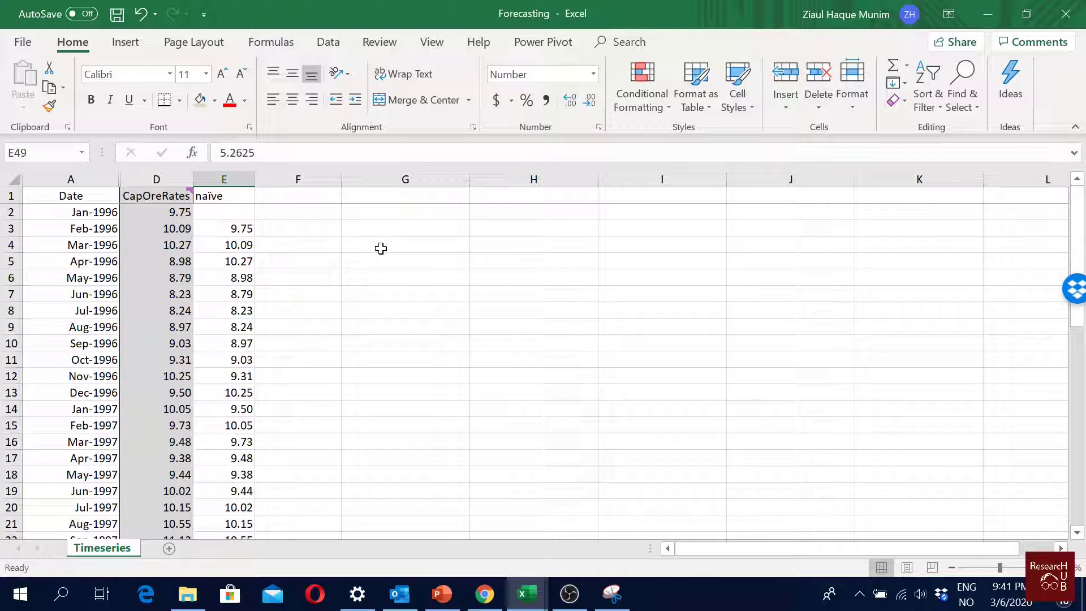
# Step: Paste the MAPE formula picture near J4, shrink it, and nudge it left
pyautogui.click(803, 294)
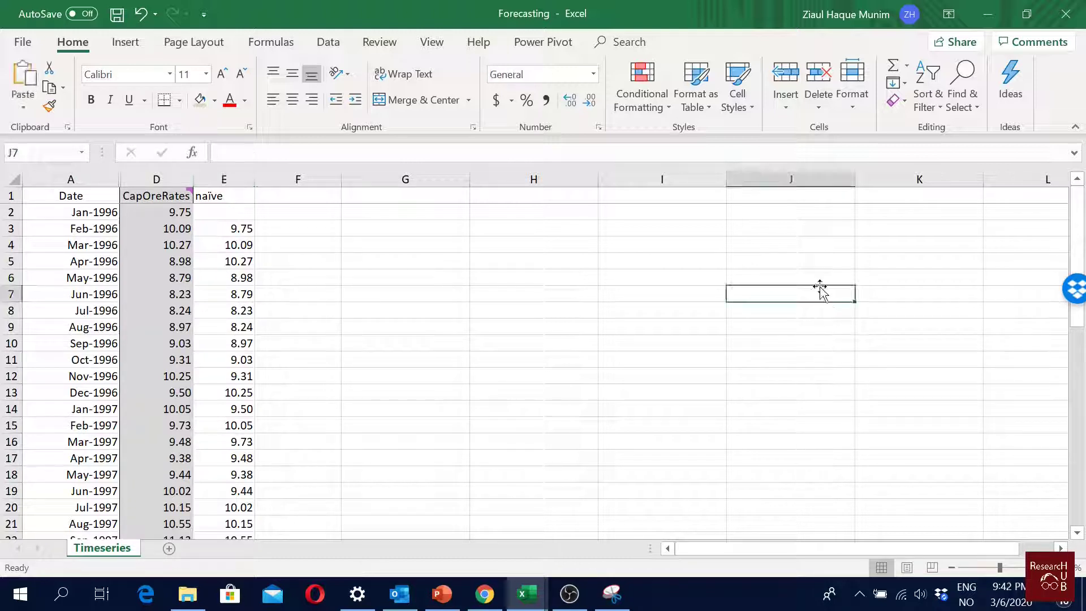
pyautogui.click(817, 245)
pyautogui.hotkey('ctrl', 'v')
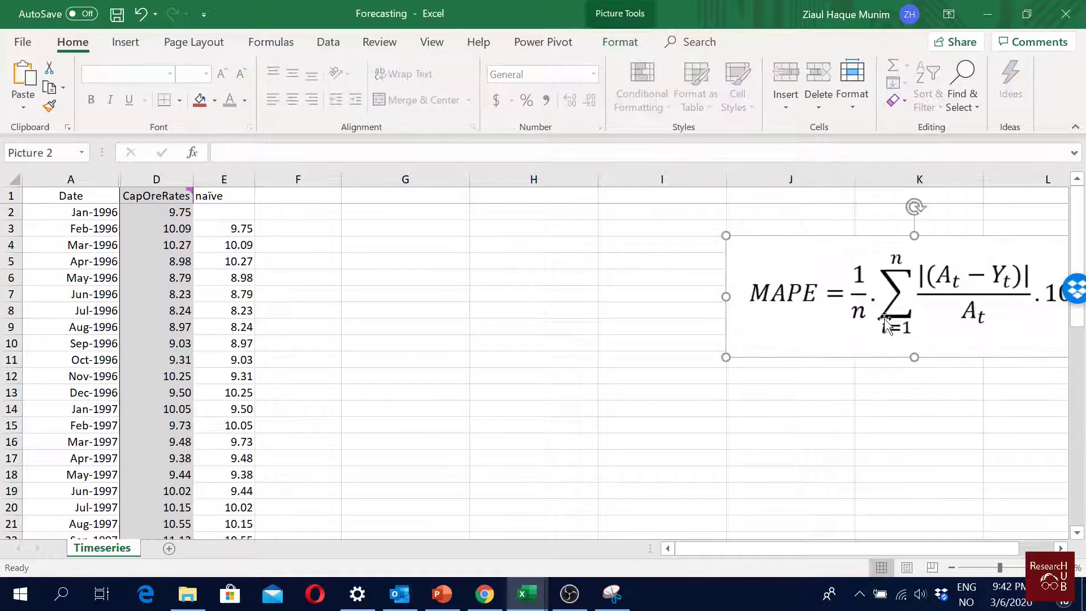
pyautogui.moveTo(818, 339); pyautogui.dragTo(785, 341)
pyautogui.moveTo(692, 359); pyautogui.dragTo(835, 313)
pyautogui.moveTo(913, 283); pyautogui.dragTo(868, 277)
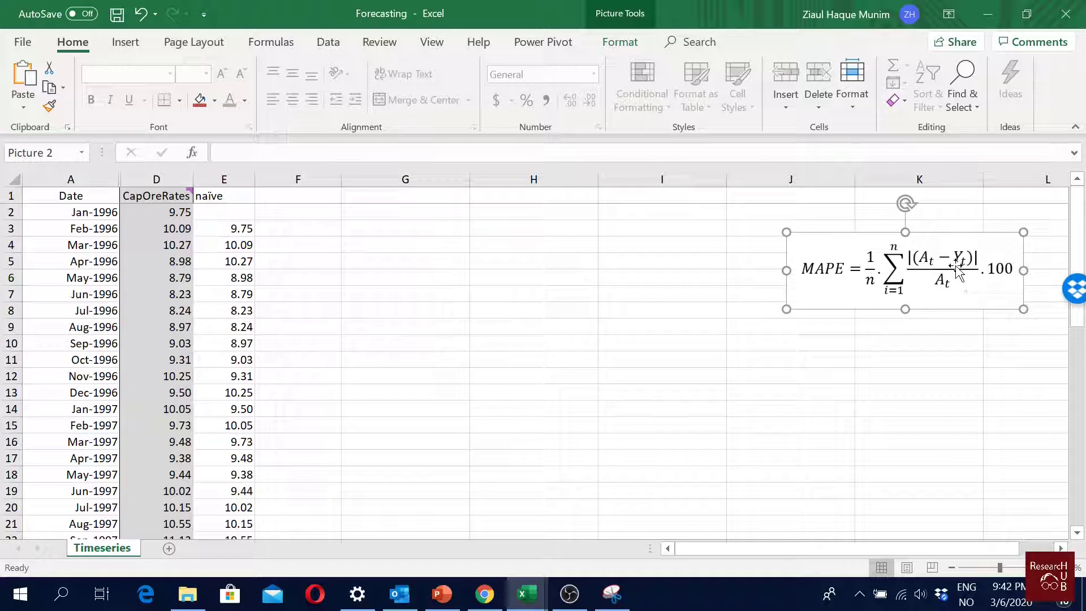
# Step: Type the heading 'error' in F1
pyautogui.click(238, 227)
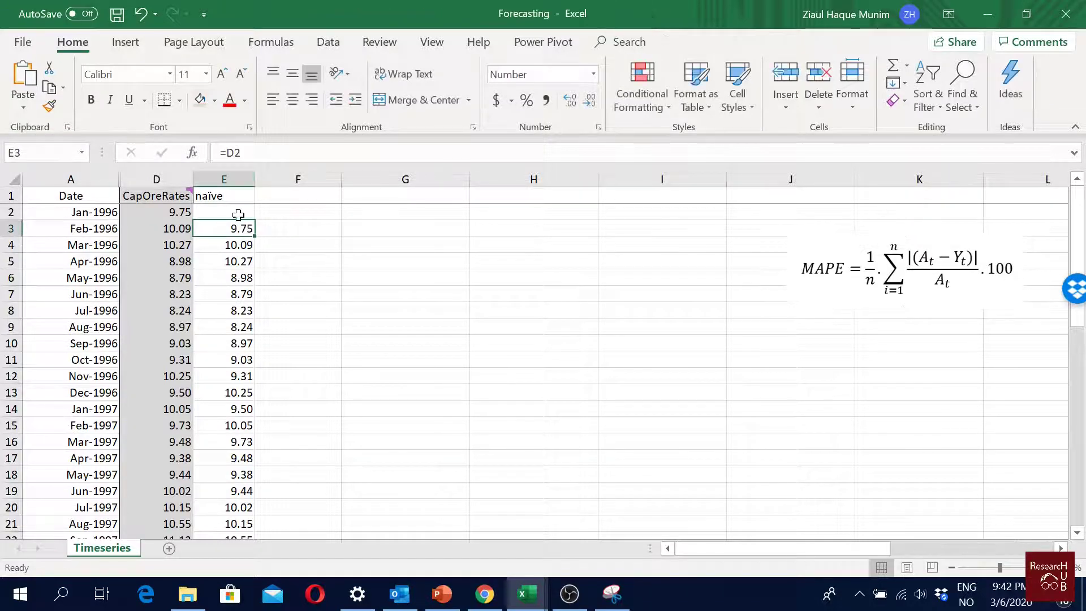
pyautogui.click(230, 179)
pyautogui.click(159, 179)
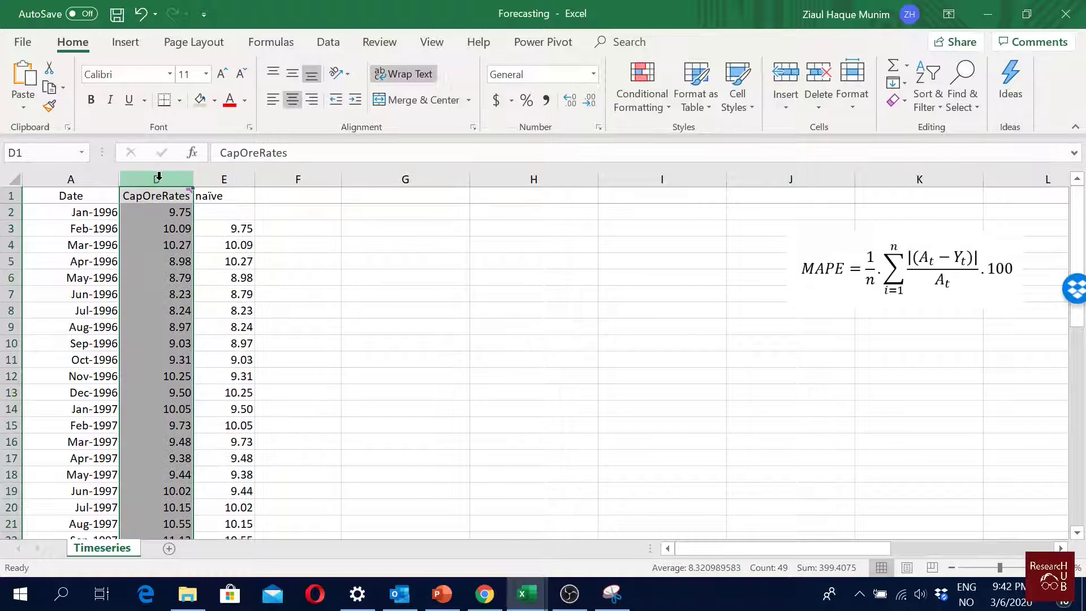
pyautogui.click(325, 197)
pyautogui.write('erro')
pyautogui.write('err')
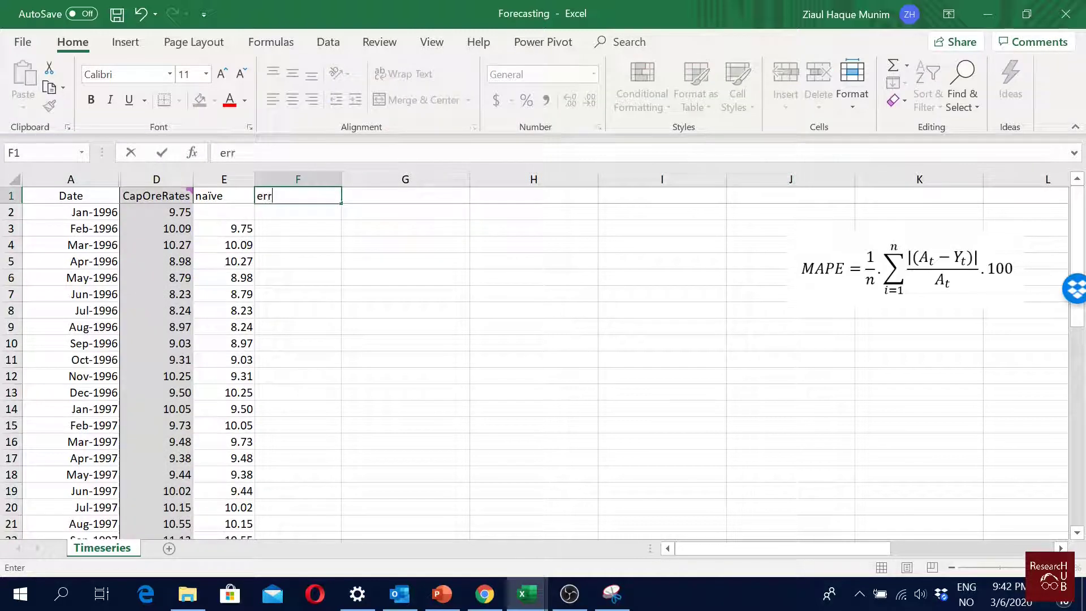
pyautogui.write('or')
pyautogui.press('Return')
# Step: Enter =ABS(D3-E3) in F3, giving 0.3375, and narrow column F
pyautogui.press('Down')
pyautogui.write('=')
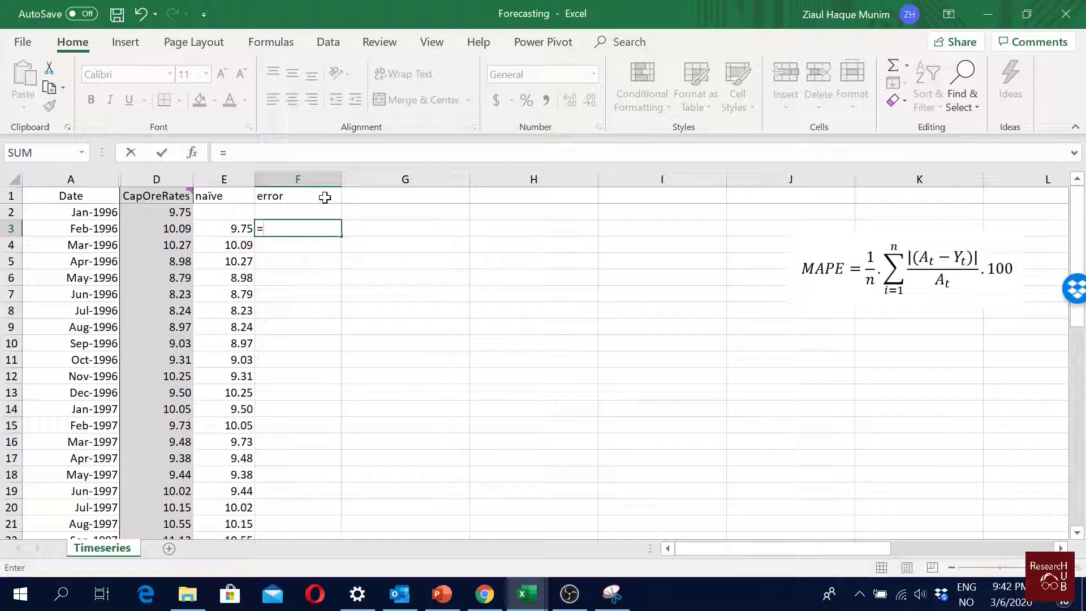
pyautogui.write('abs')
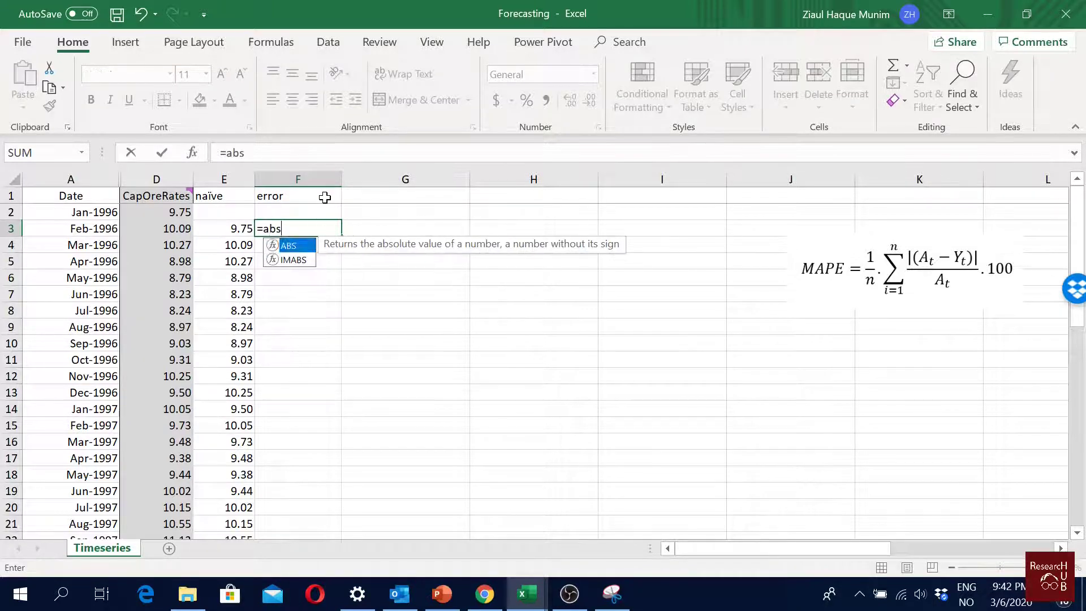
pyautogui.doubleClick(306, 246)
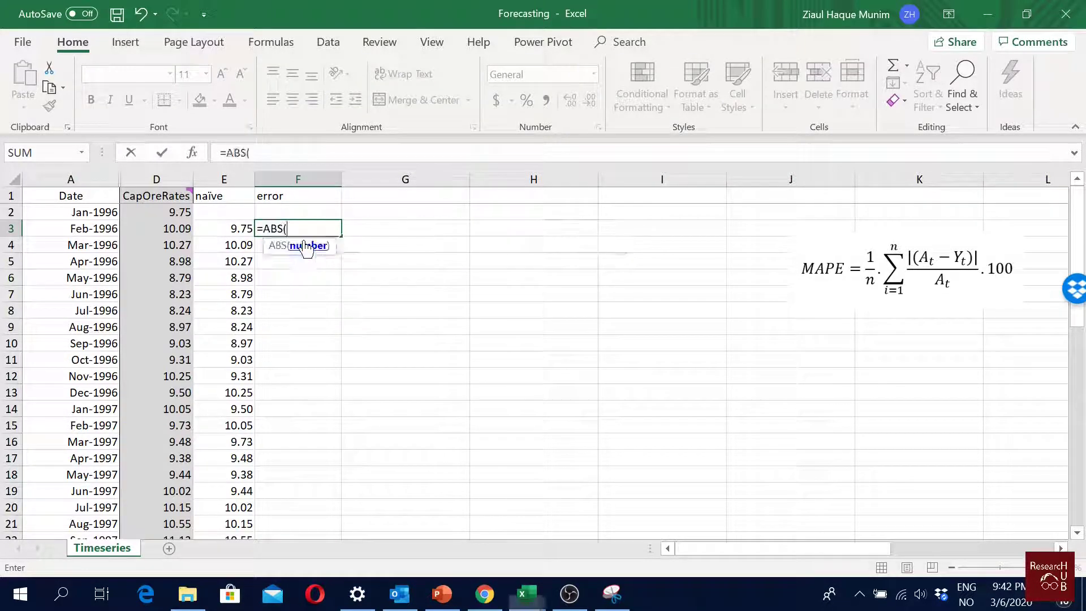
pyautogui.click(184, 228)
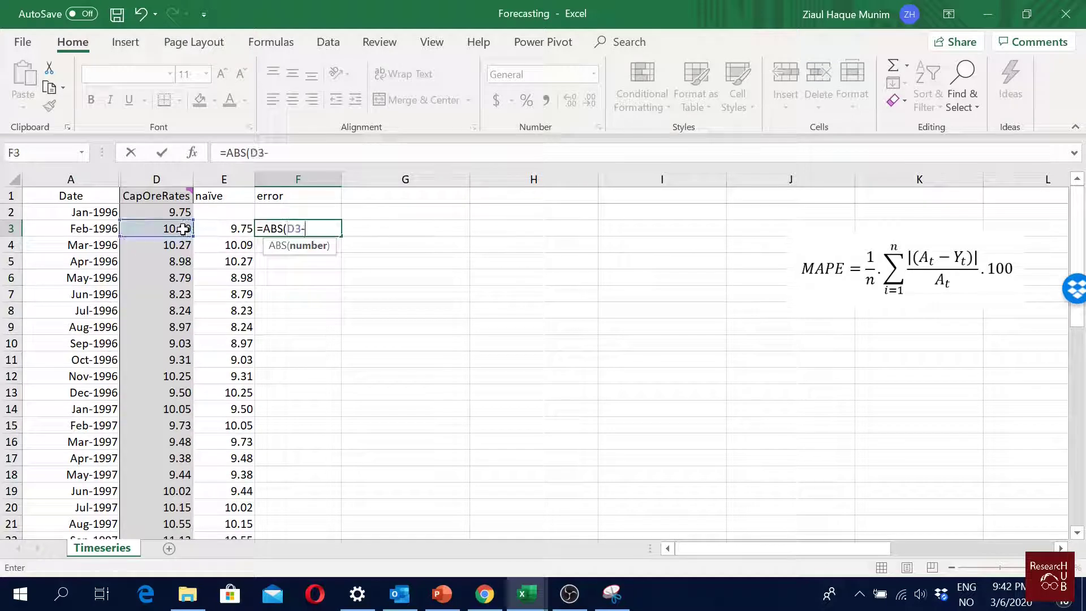
pyautogui.write('-')
pyautogui.click(241, 226)
pyautogui.press('Return')
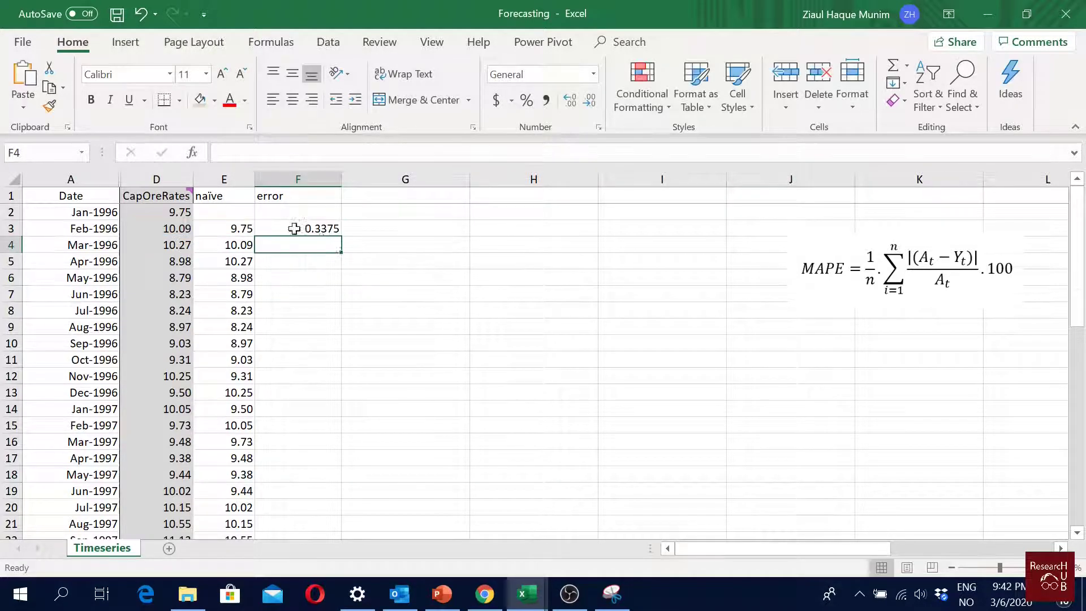
pyautogui.moveTo(338, 182); pyautogui.dragTo(317, 182)
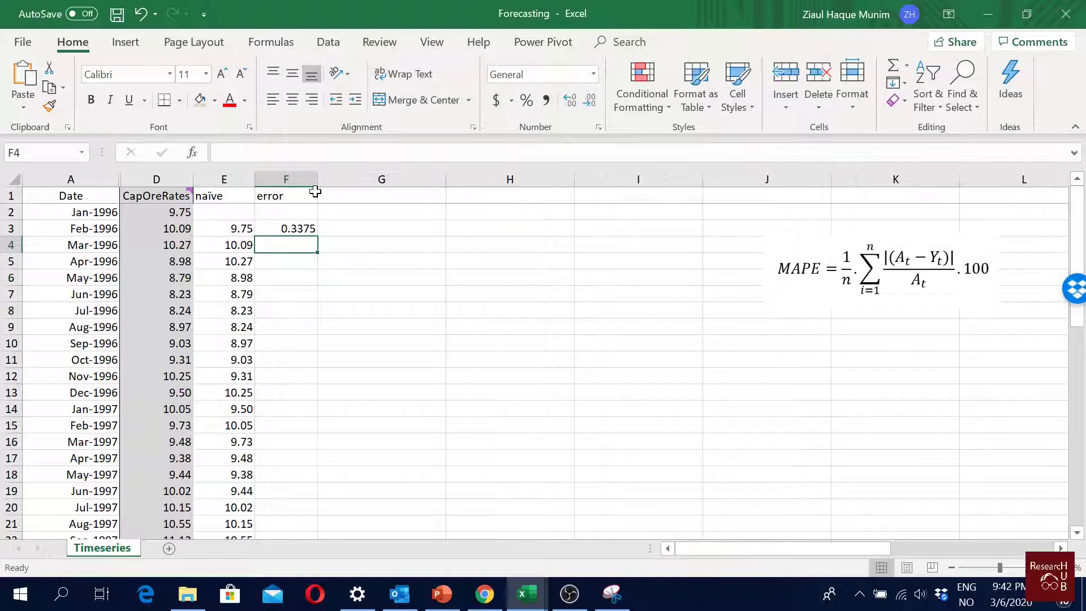
# Step: Change F3 to =ABS(D3-E3)/D3 (0.0334572) and fill it down column F
pyautogui.click(298, 224)
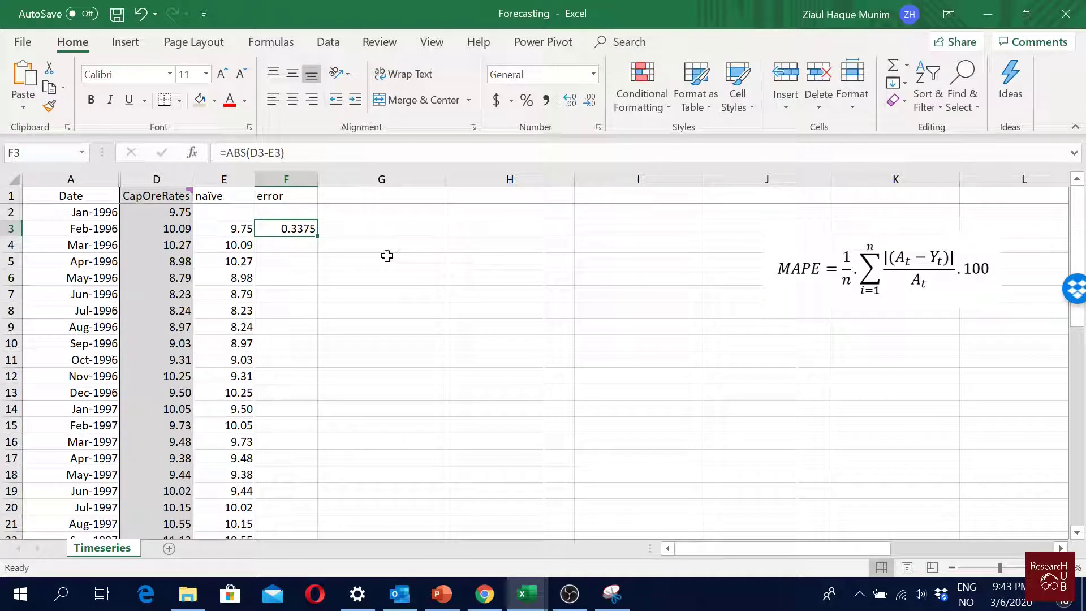
pyautogui.click(316, 163)
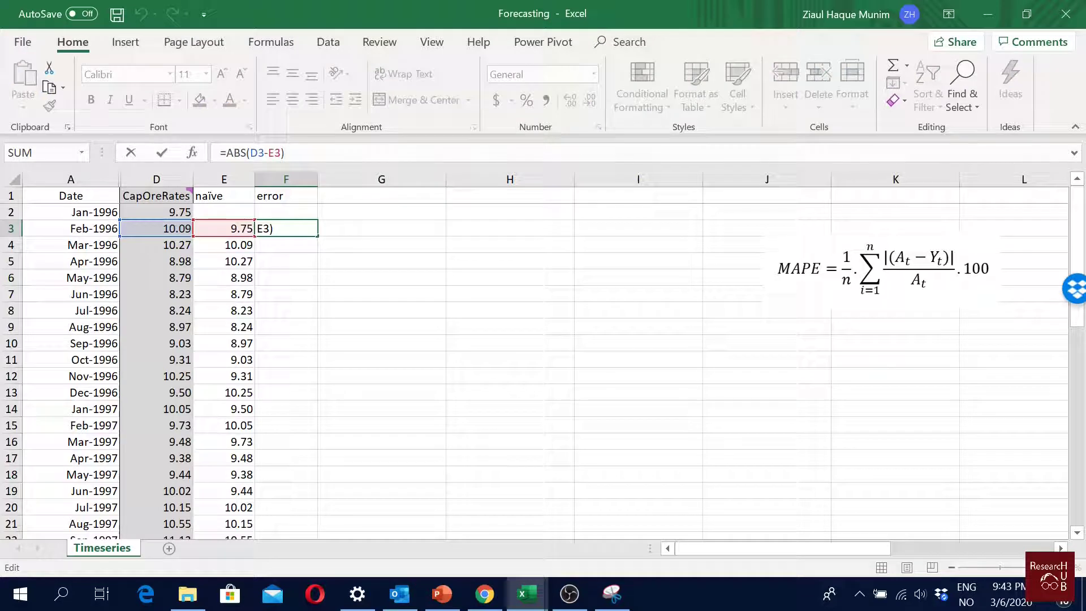
pyautogui.write('/')
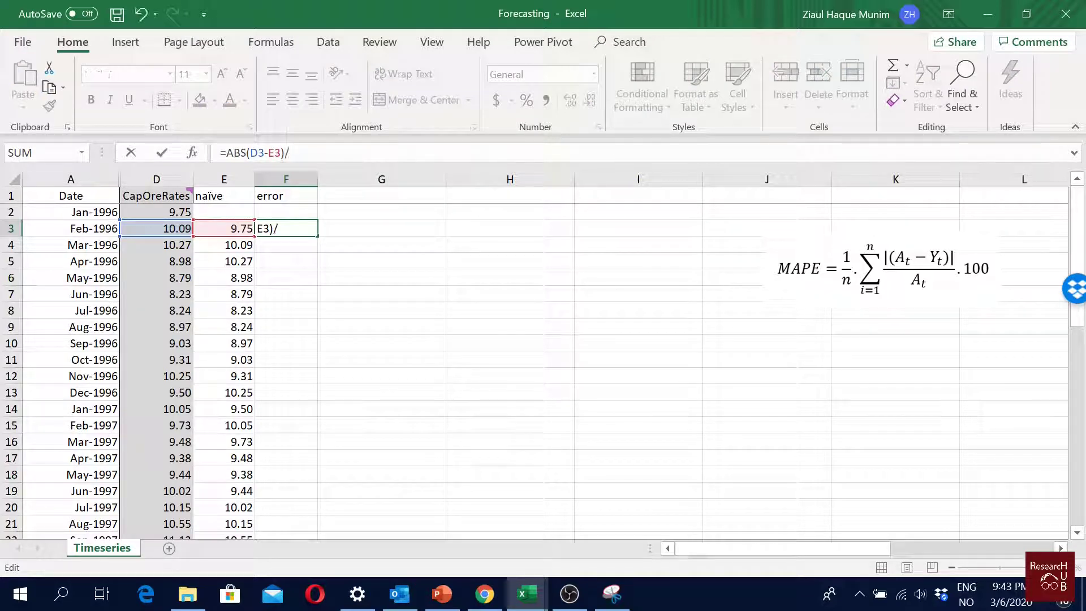
pyautogui.click(160, 229)
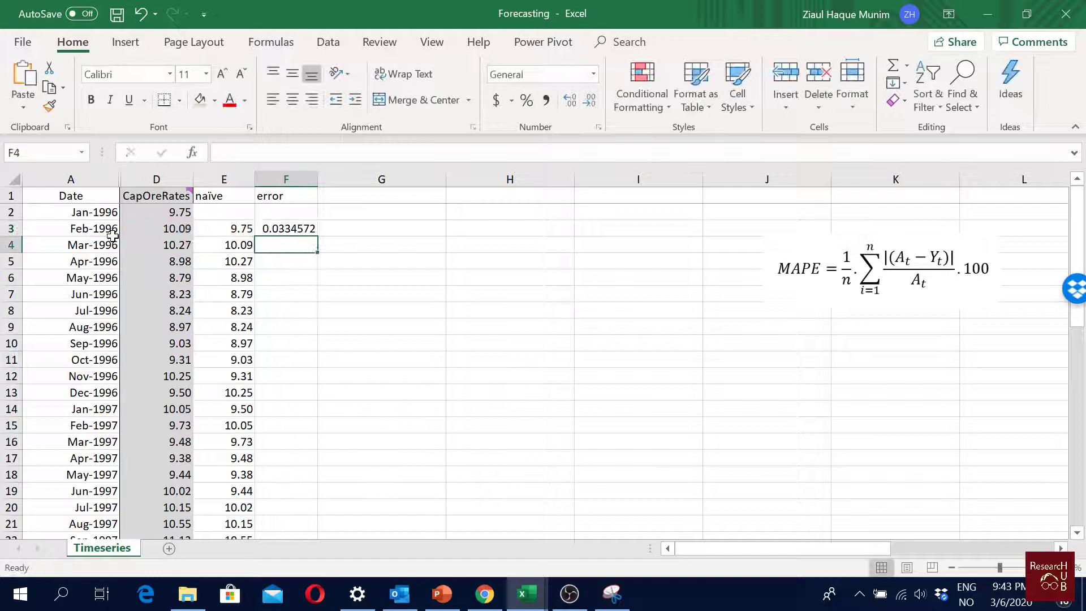
pyautogui.click(300, 226)
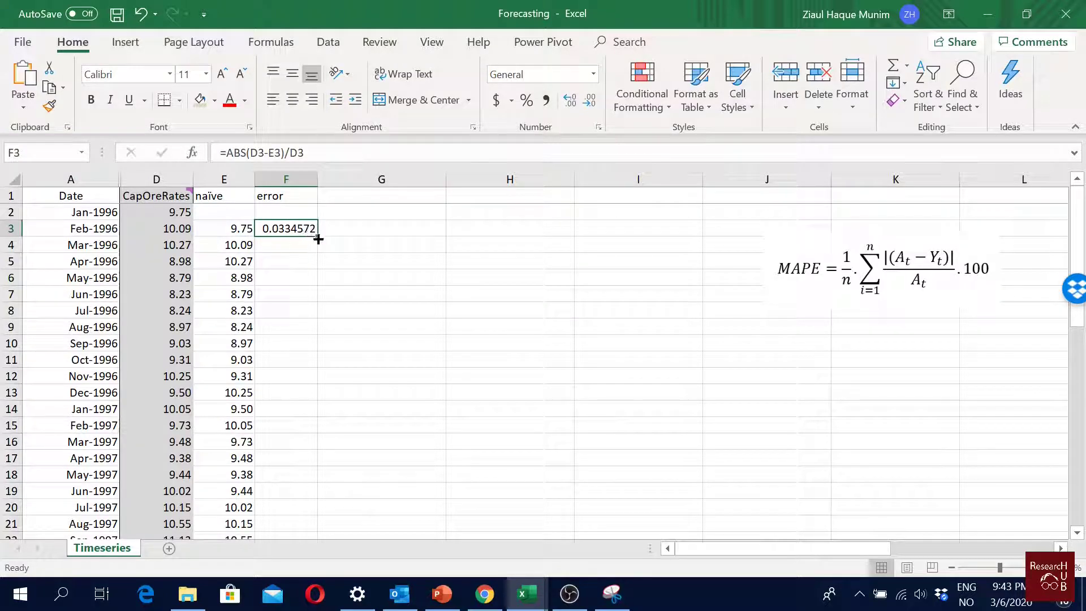
pyautogui.doubleClick(318, 239)
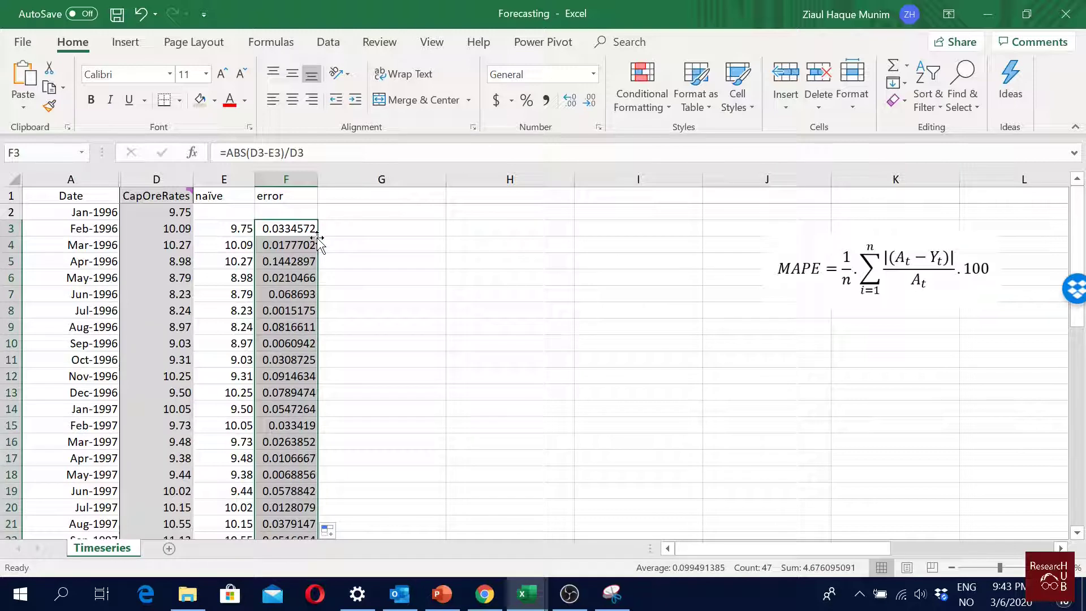
# Step: Reduce the error column's display to three decimals
pyautogui.click(589, 102)
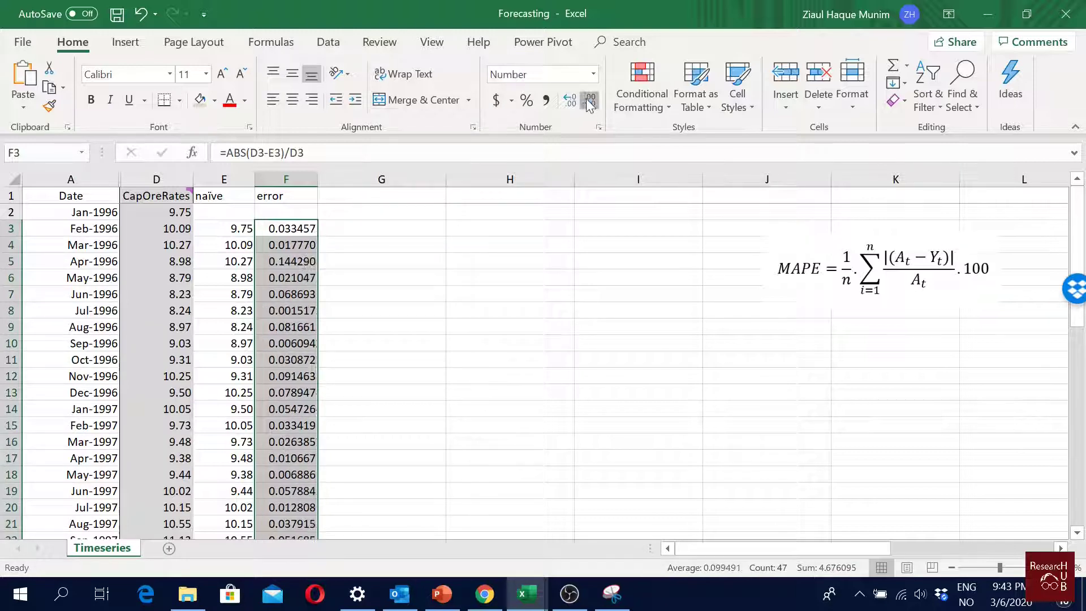
pyautogui.click(589, 102)
pyautogui.click(589, 102)
pyautogui.click(589, 102)
pyautogui.click(395, 275)
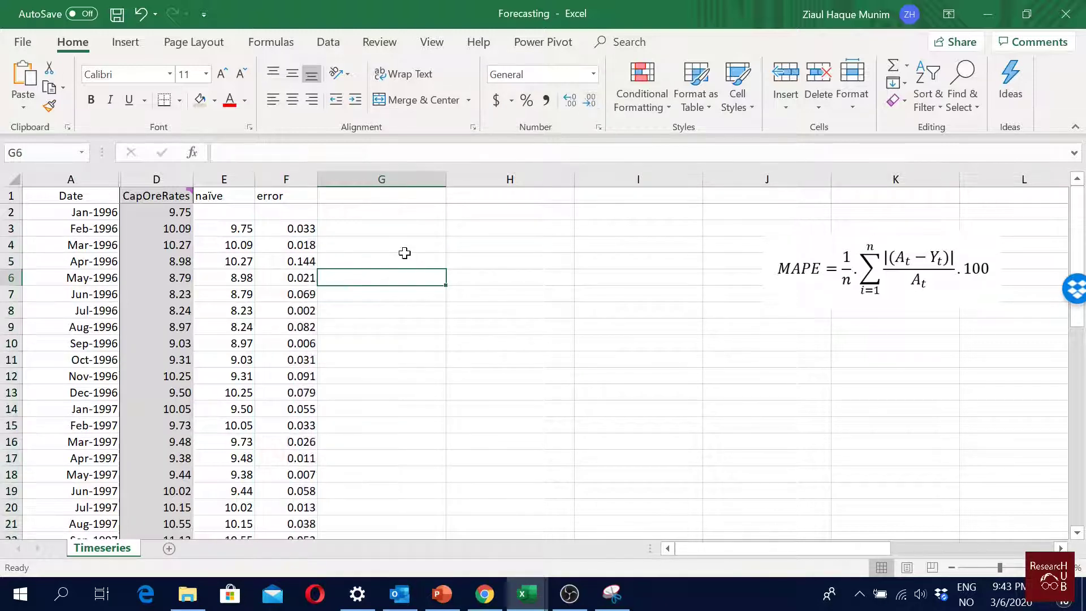
# Step: Check that the Jul-1999 error formula reads =ABS(D44-E44)/D44
pyautogui.scroll(-12, 404, 252)
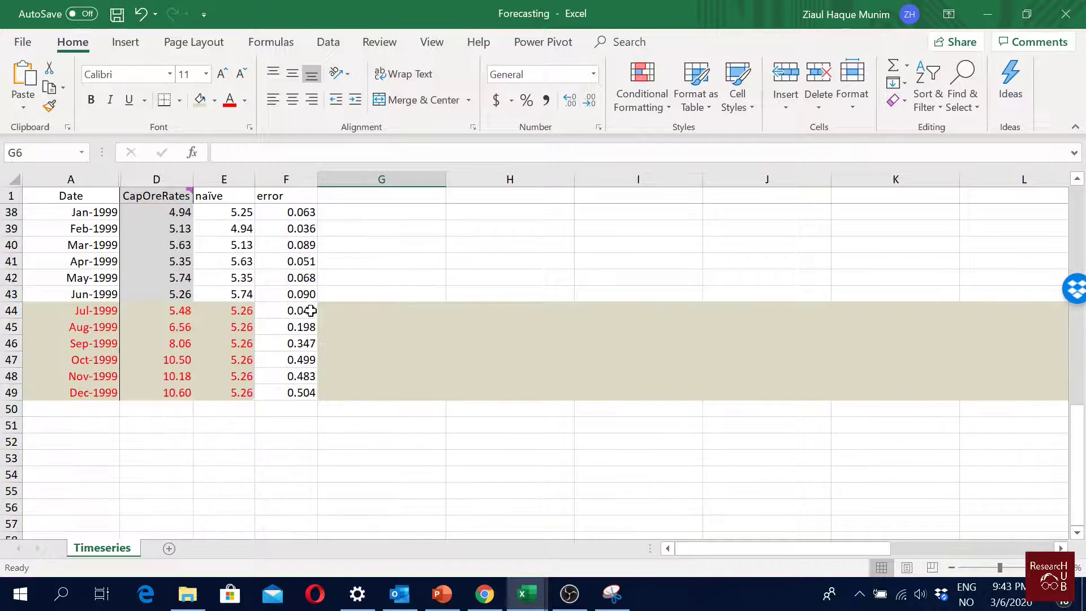
pyautogui.moveTo(311, 310); pyautogui.dragTo(300, 392)
pyautogui.click(301, 472)
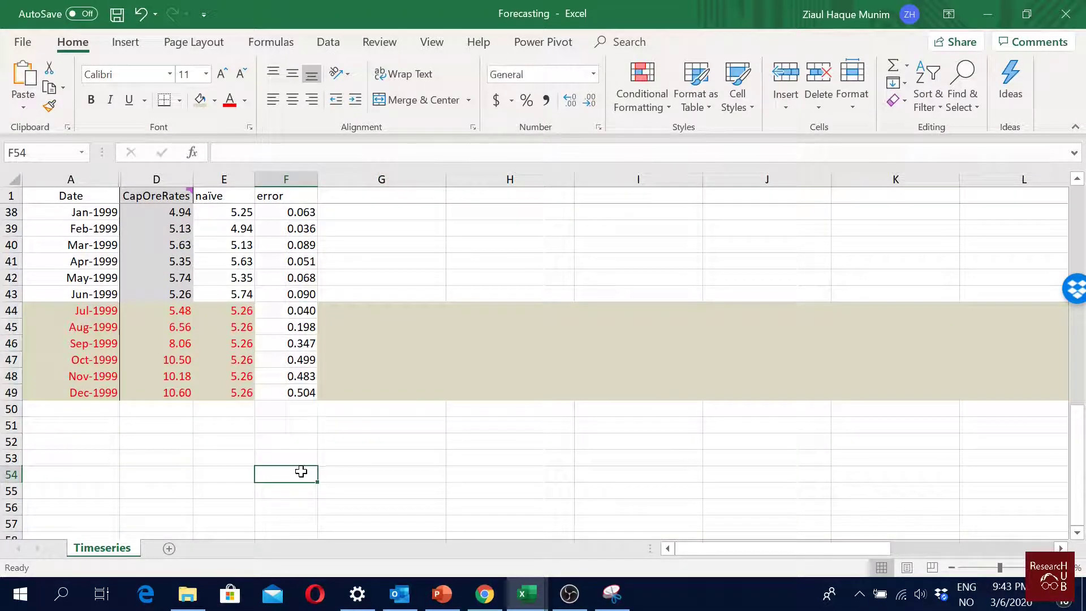
pyautogui.doubleClick(297, 310)
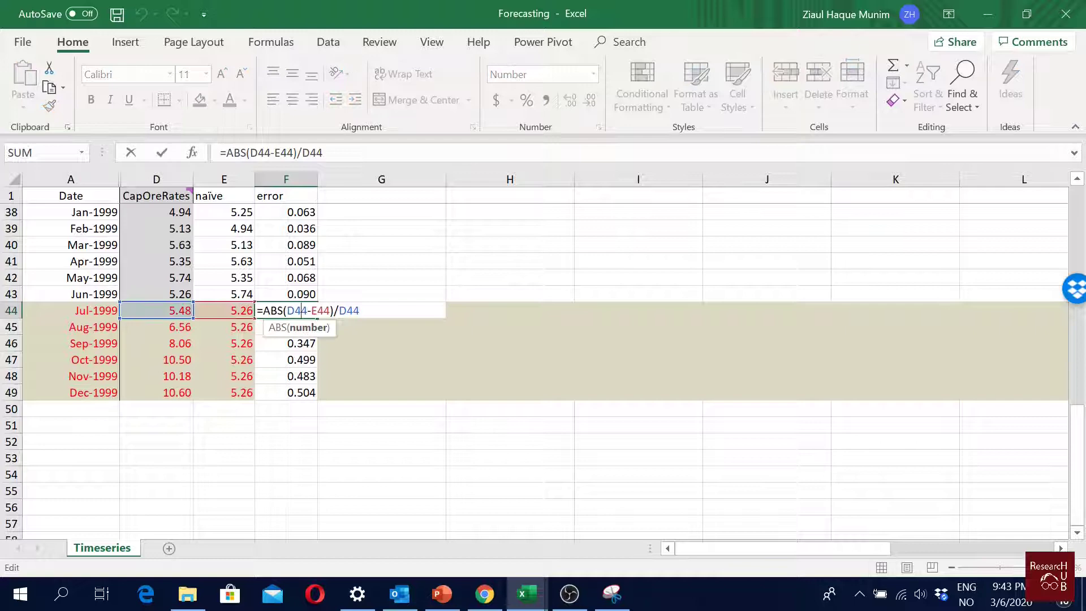
pyautogui.press('Escape')
# Step: Move the MAPE formula picture slightly down and left
pyautogui.scroll(12, 903, 316)
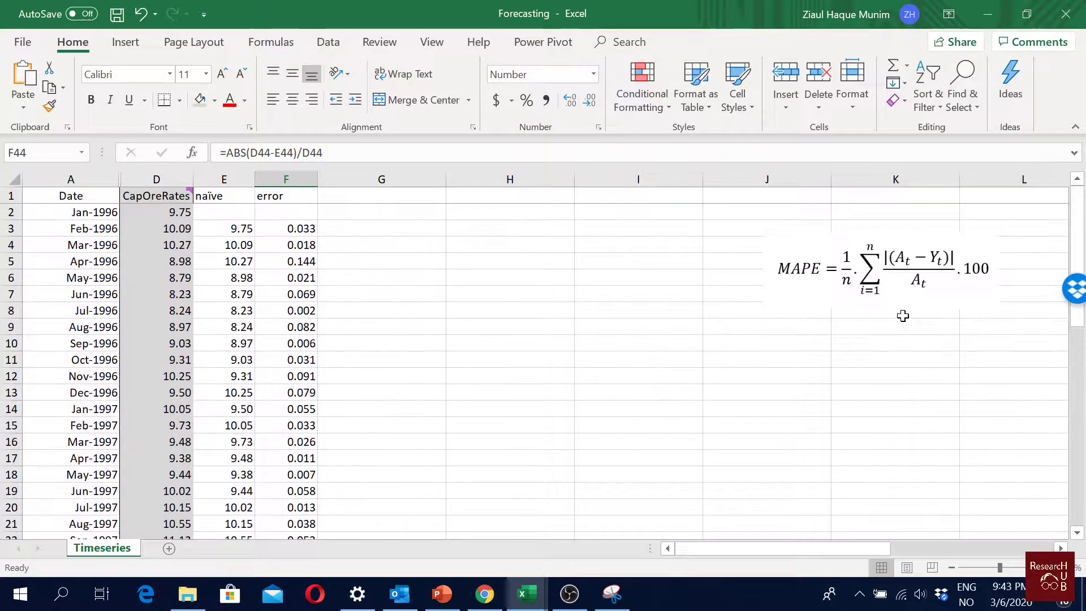
pyautogui.moveTo(903, 289); pyautogui.dragTo(887, 310)
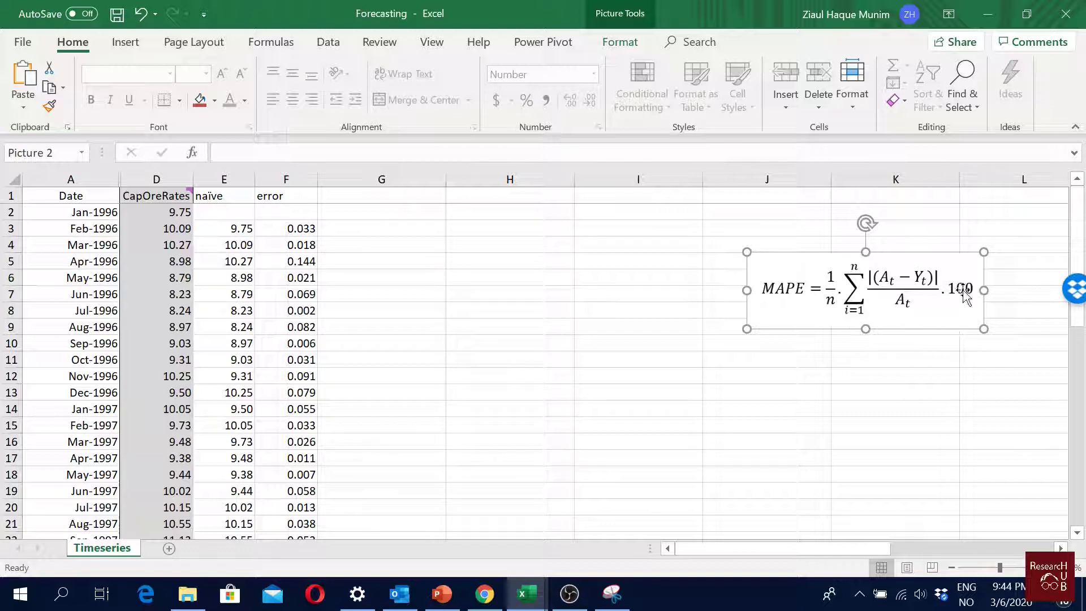
pyautogui.scroll(-13, 272, 367)
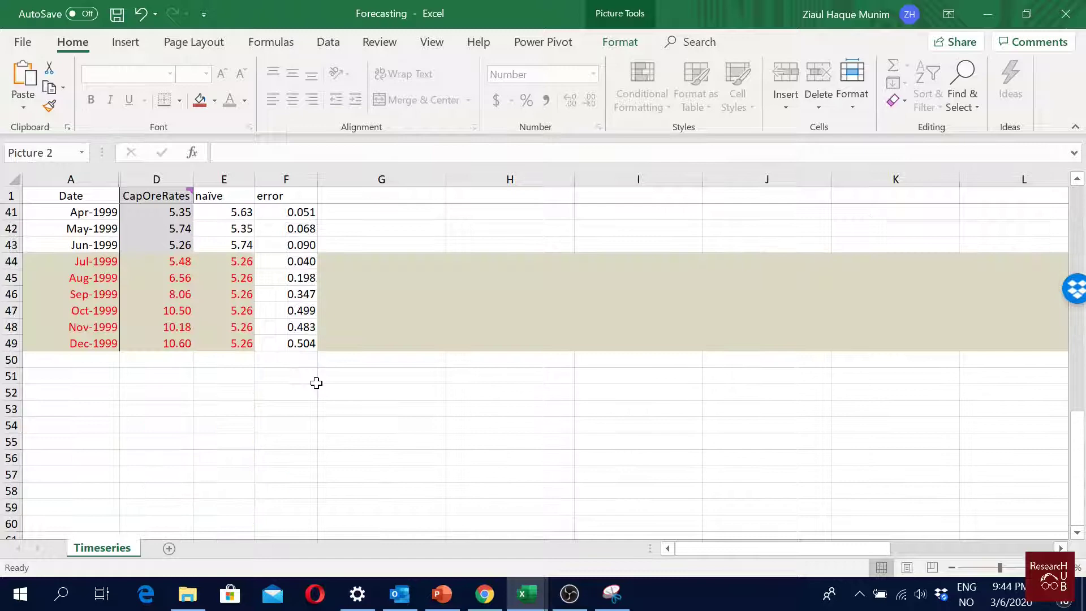
# Step: Enter =AVERAGE(F3:F49)*100 in F50 to get the overall MAPE of 9.949
pyautogui.click(300, 363)
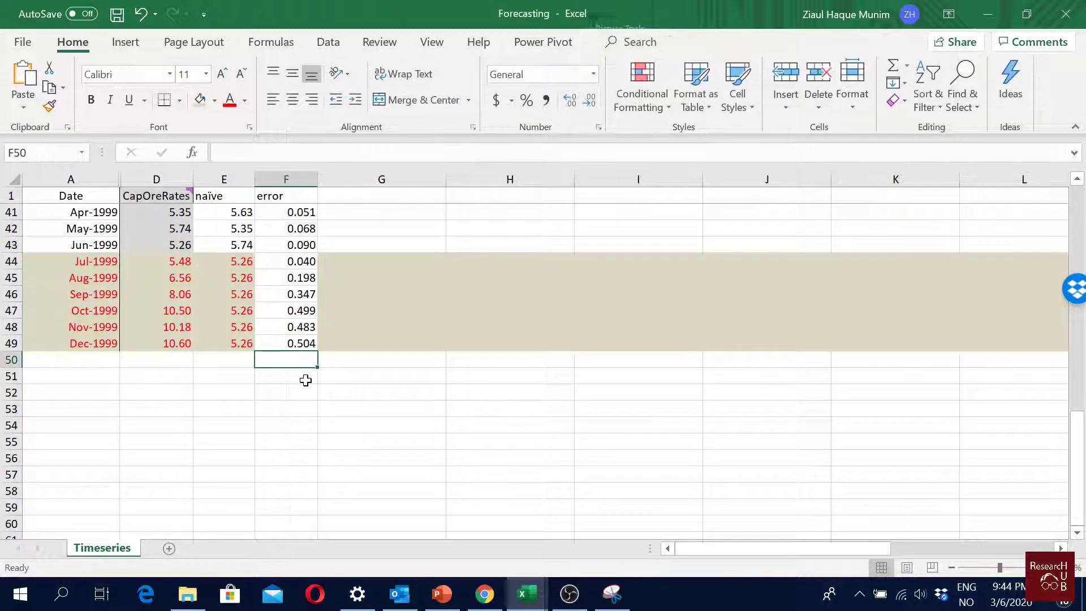
pyautogui.write('=')
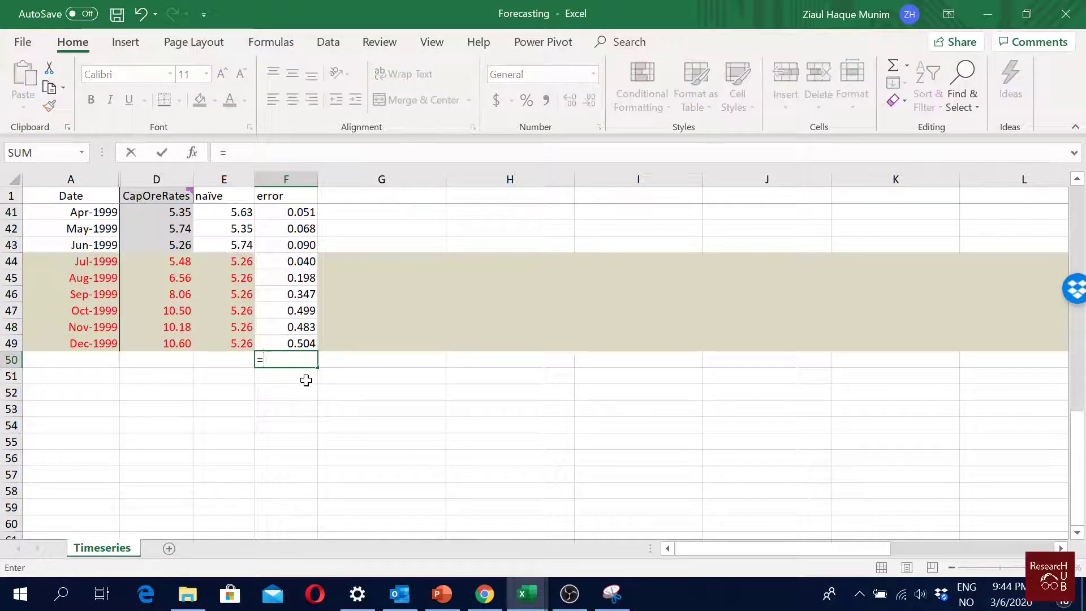
pyautogui.write('ave')
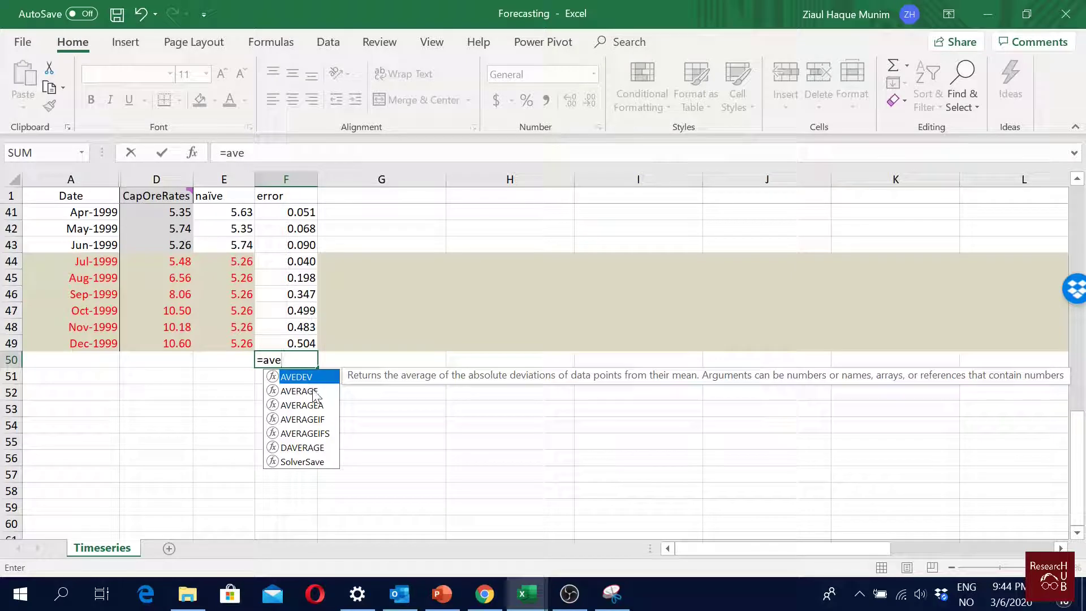
pyautogui.doubleClick(312, 391)
pyautogui.click(300, 342)
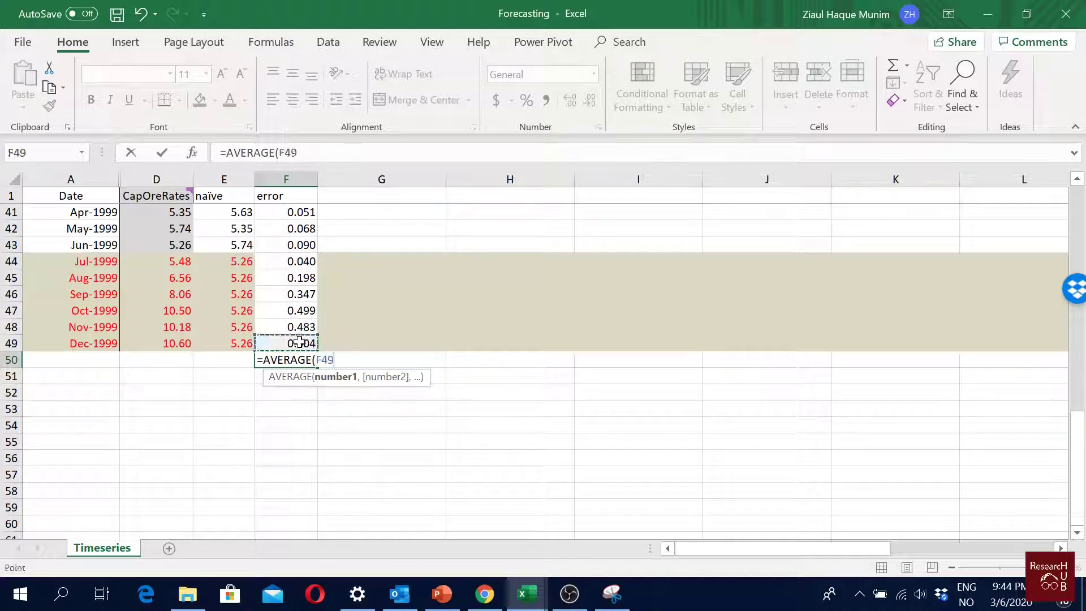
pyautogui.hotkey('ctrl', 'shift', 'Up')
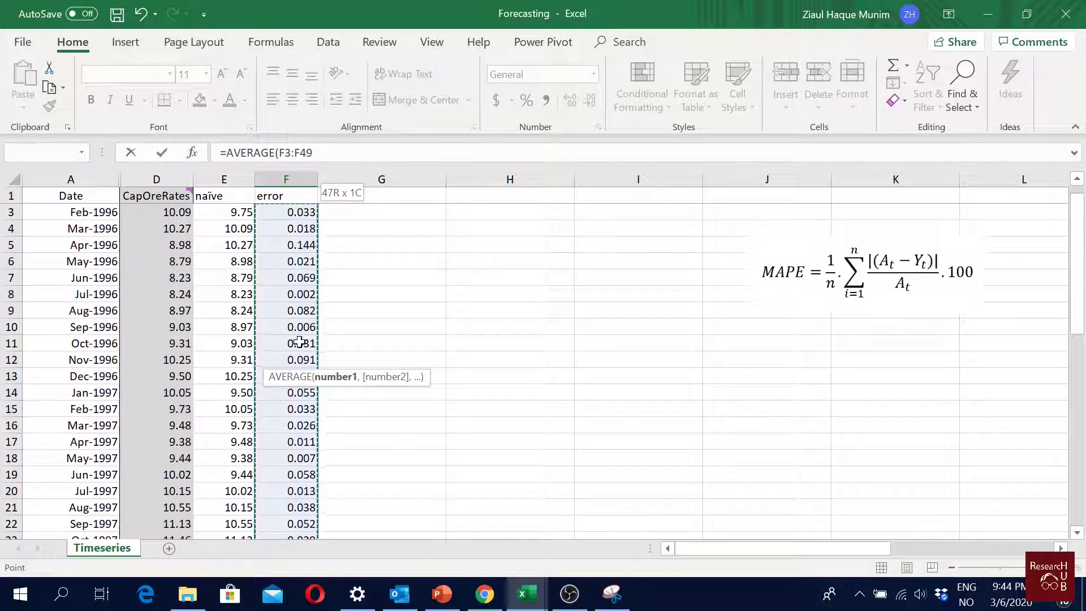
pyautogui.write(')')
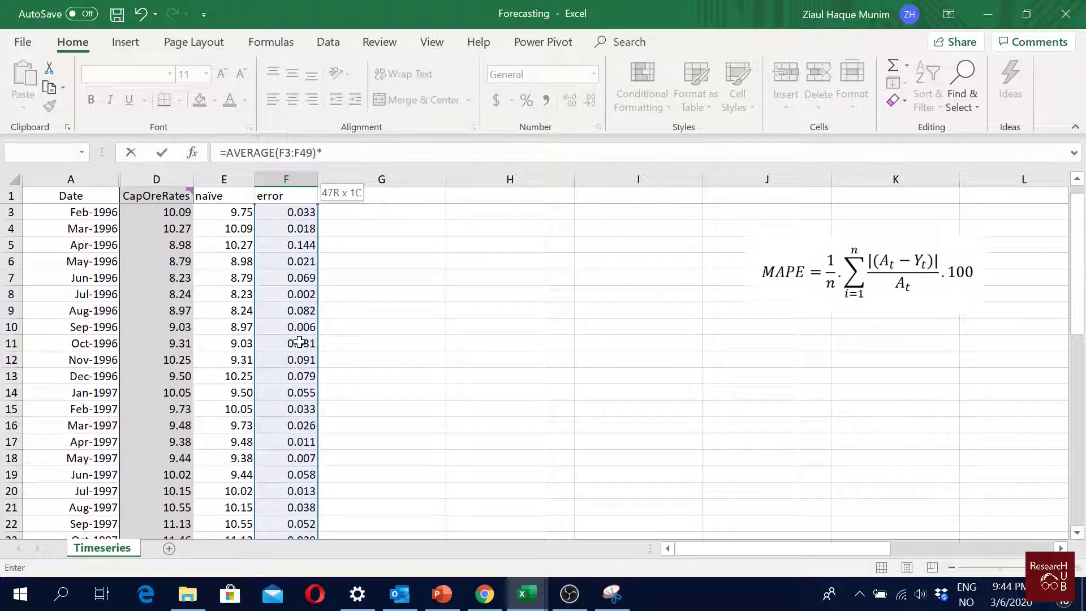
pyautogui.write('*100')
pyautogui.press('Return')
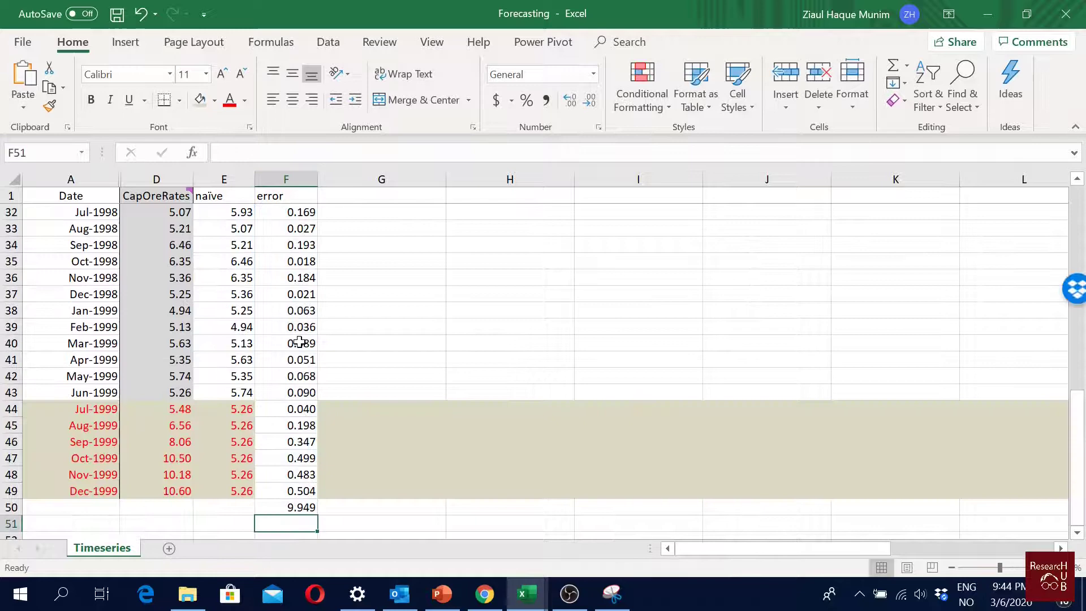
# Step: Label E50 as MAPE and start entering the TrainMAPE label below it
pyautogui.click(286, 505)
pyautogui.click(238, 507)
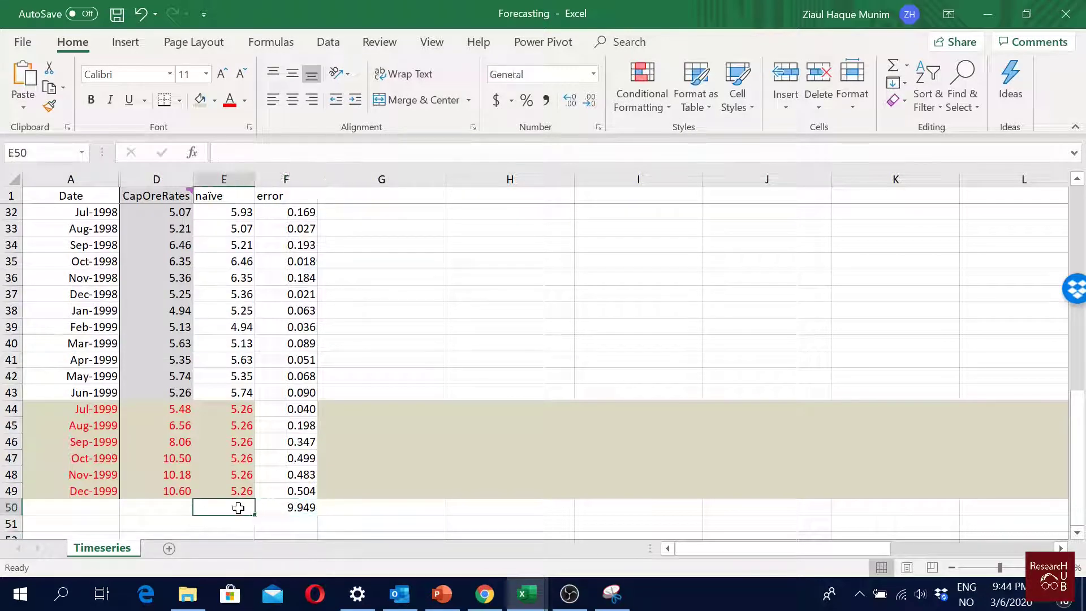
pyautogui.write('MAPE')
pyautogui.press('Return')
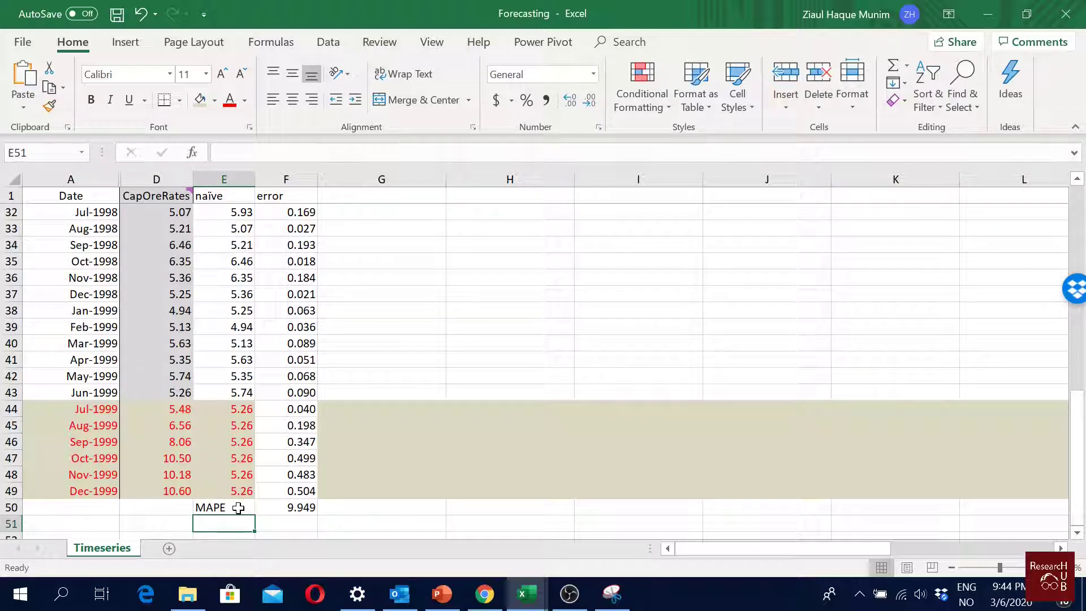
pyautogui.write('=')
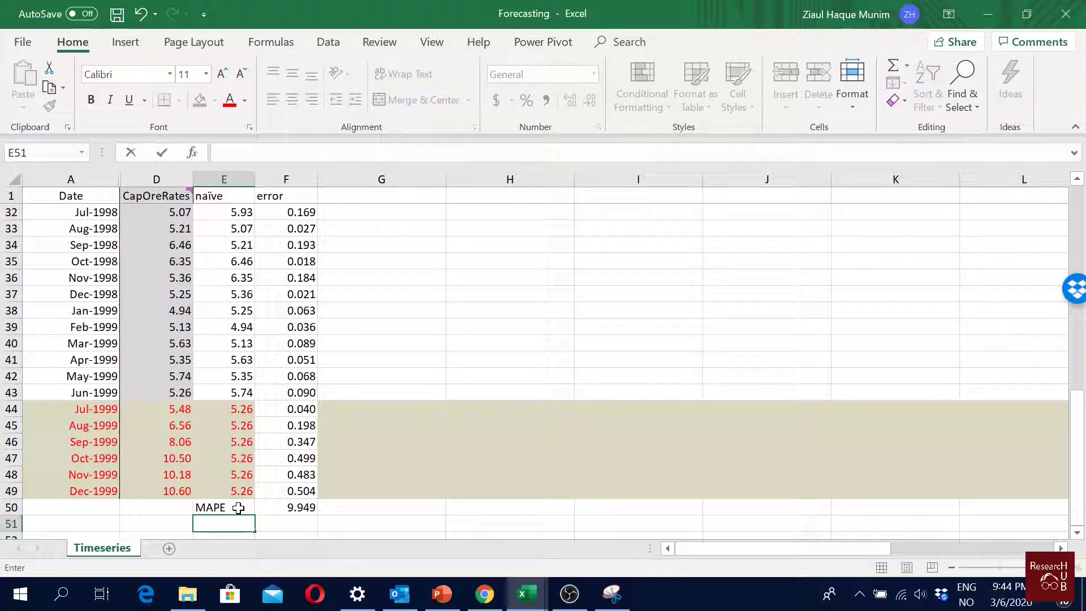
pyautogui.write('TrainMAPE')
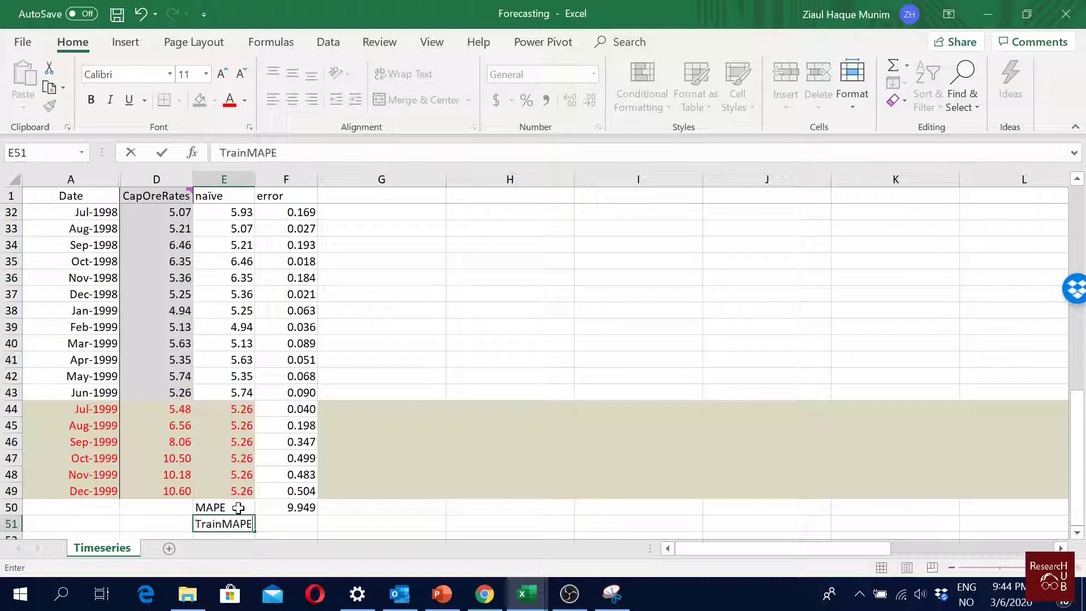
# Step: Add the TrainMAPE and TestMAPE labels in E51:E52
pyautogui.press('Return')
pyautogui.write('Test')
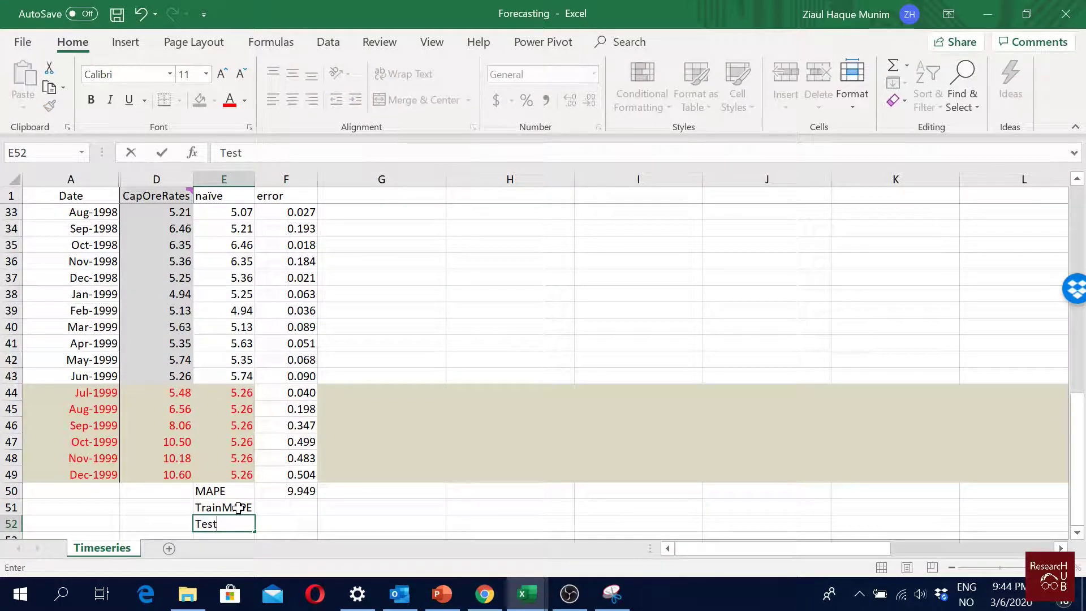
pyautogui.write('MAL')
pyautogui.write('PE')
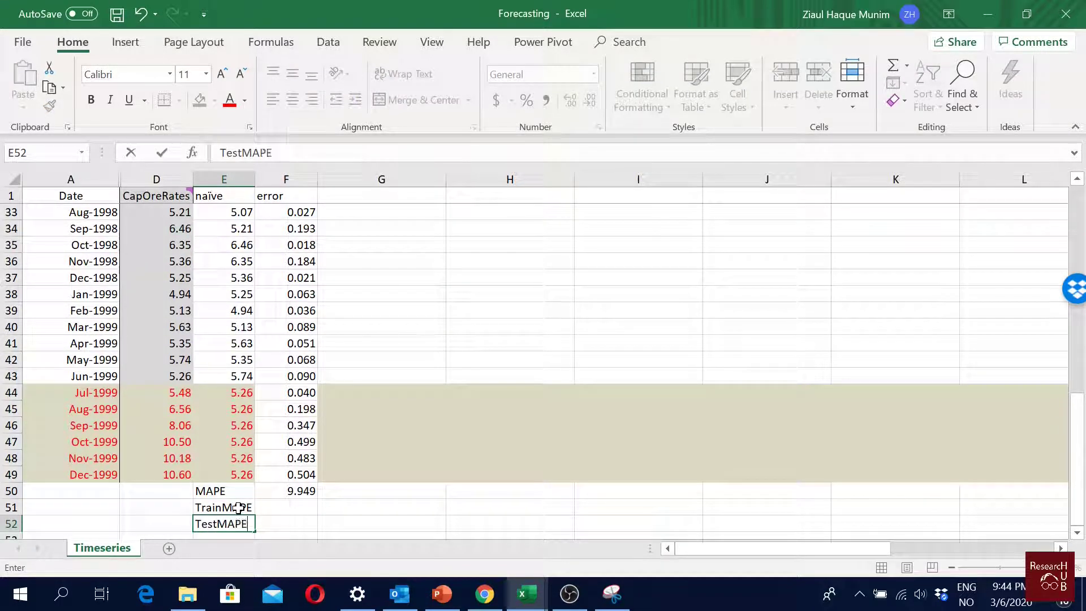
pyautogui.press('Return')
pyautogui.press('Up')
pyautogui.press('Up')
pyautogui.press('Right')
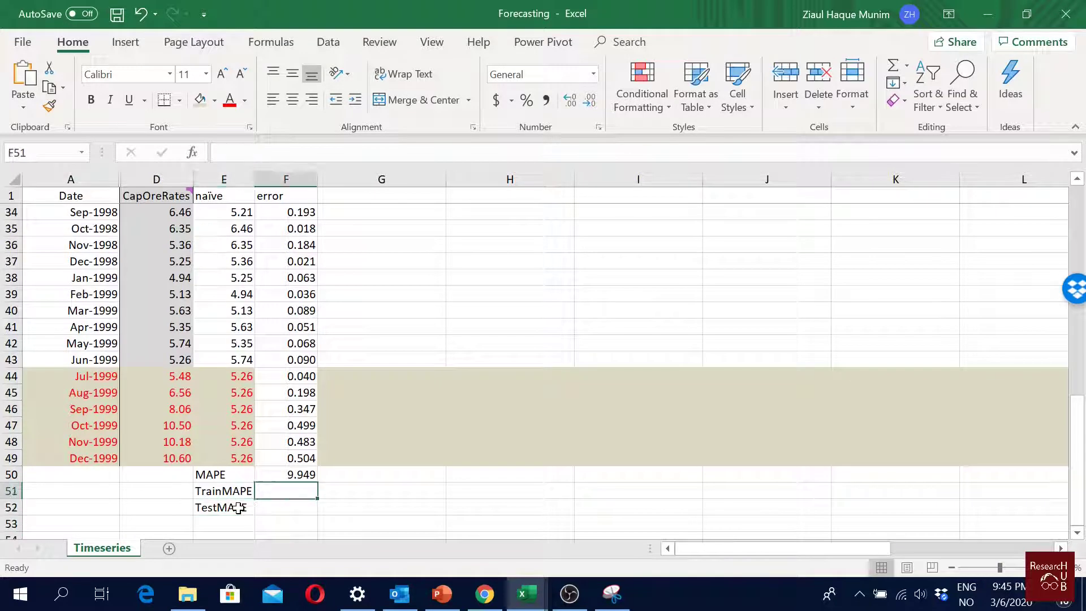
# Step: Compute the training MAPE in F51 by averaging errors F3:F43 (6.356)
pyautogui.write('=')
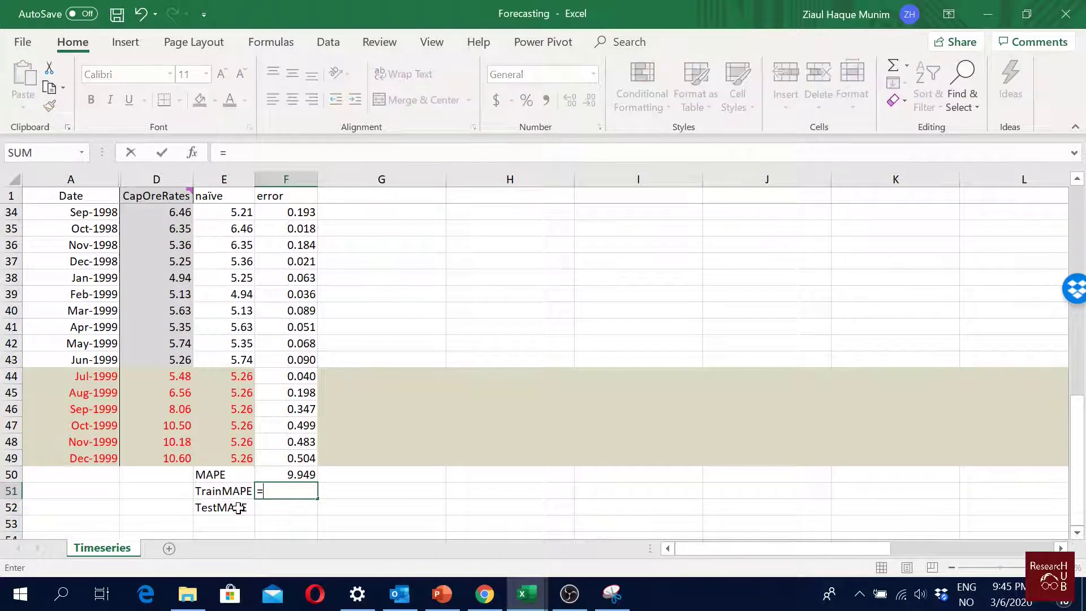
pyautogui.write('ave')
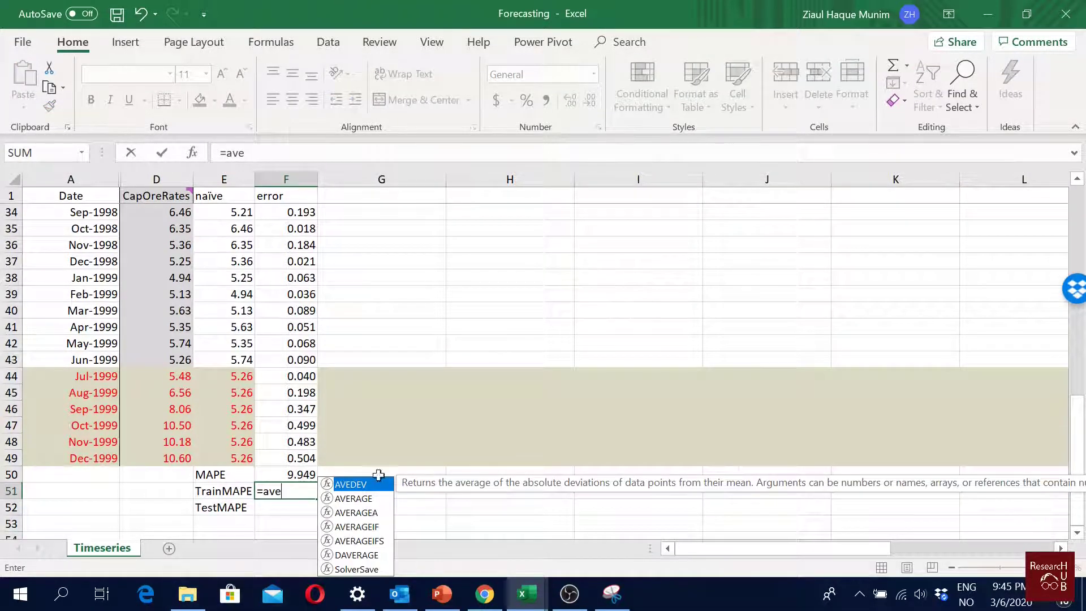
pyautogui.doubleClick(370, 498)
pyautogui.click(292, 359)
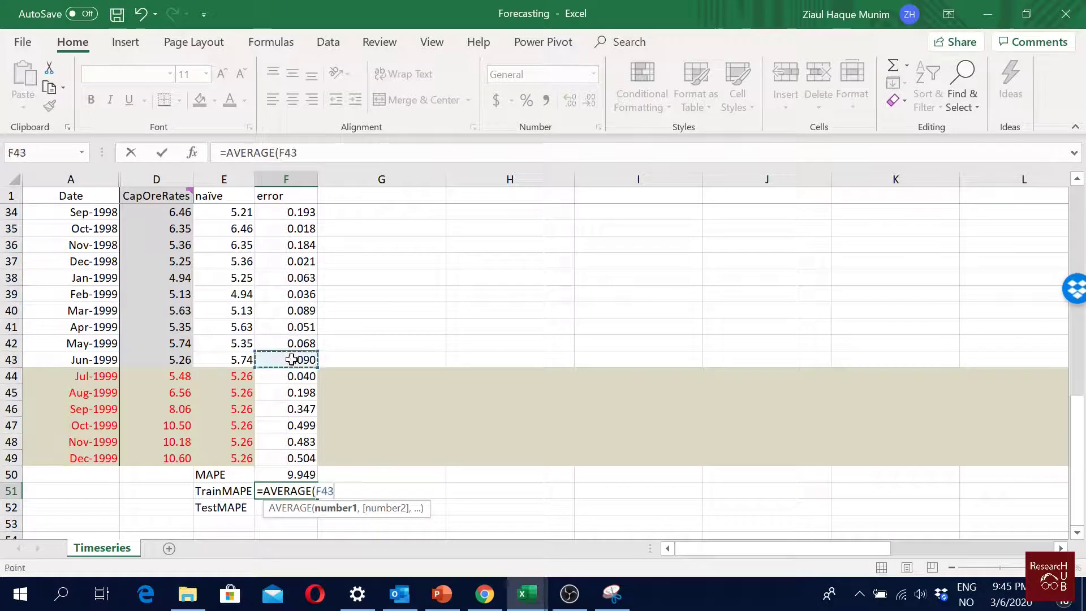
pyautogui.moveTo(292, 360); pyautogui.dragTo(297, 232)
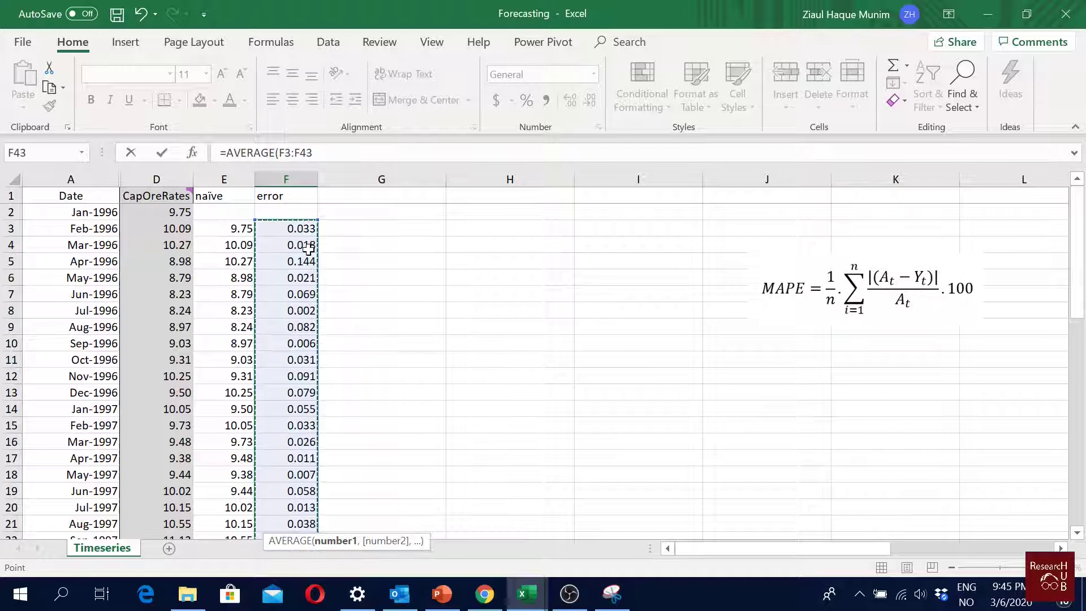
pyautogui.write(')')
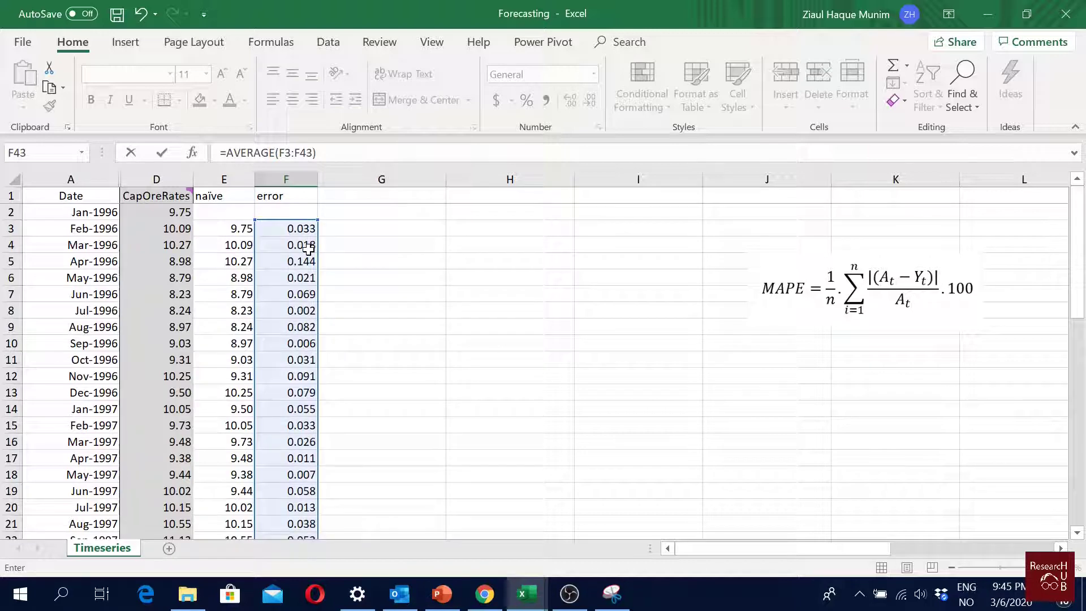
pyautogui.write('*100')
pyautogui.press('Return')
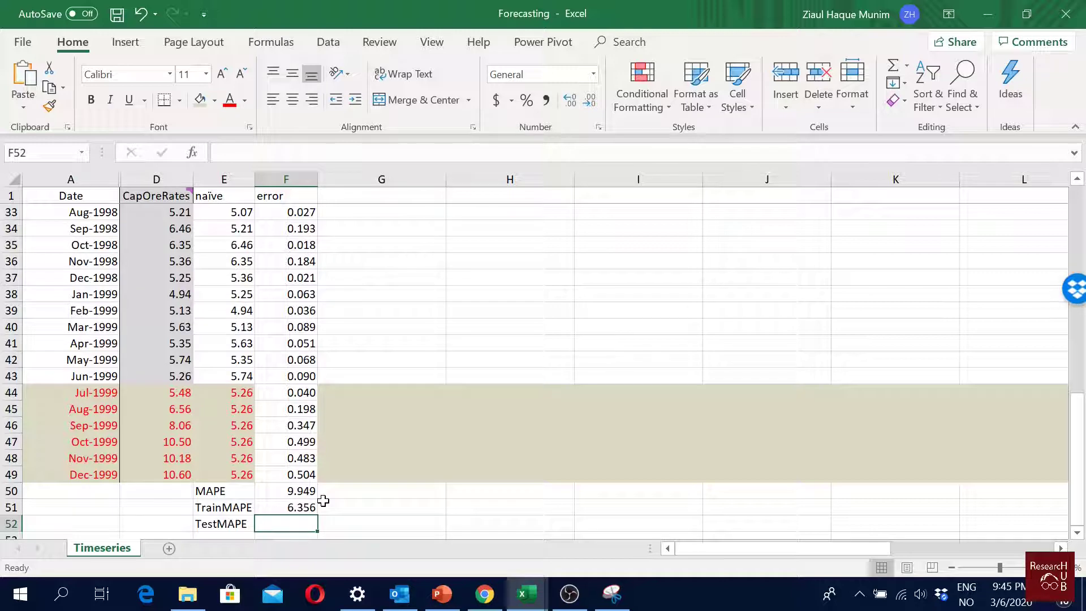
# Step: Compute the test MAPE in F52 as =AVERAGE(F44:F49)*100
pyautogui.write('=ave')
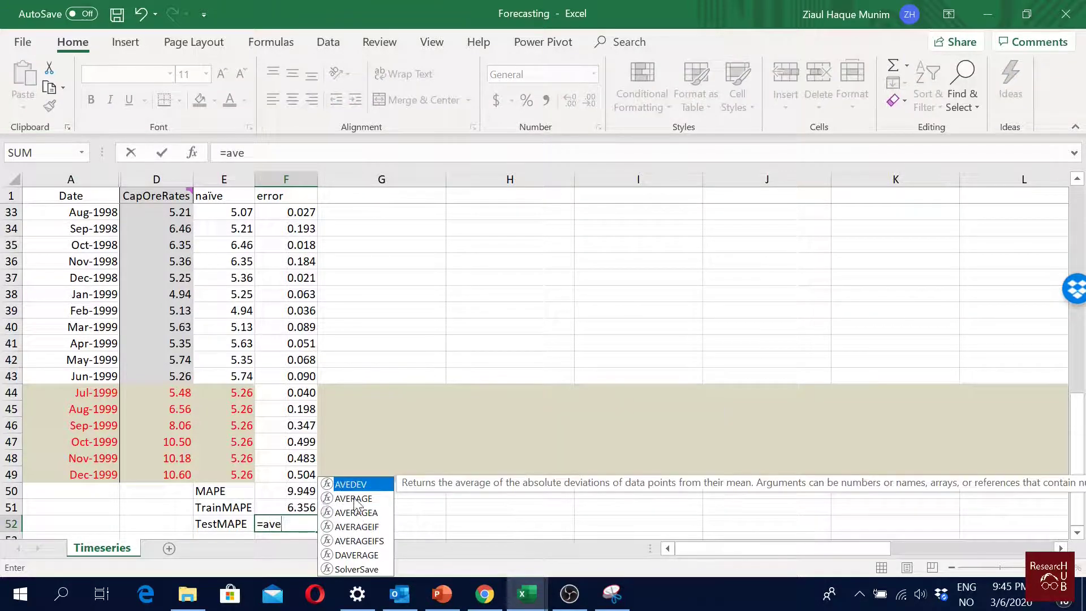
pyautogui.doubleClick(351, 499)
pyautogui.moveTo(298, 398); pyautogui.dragTo(297, 473)
pyautogui.write(')')
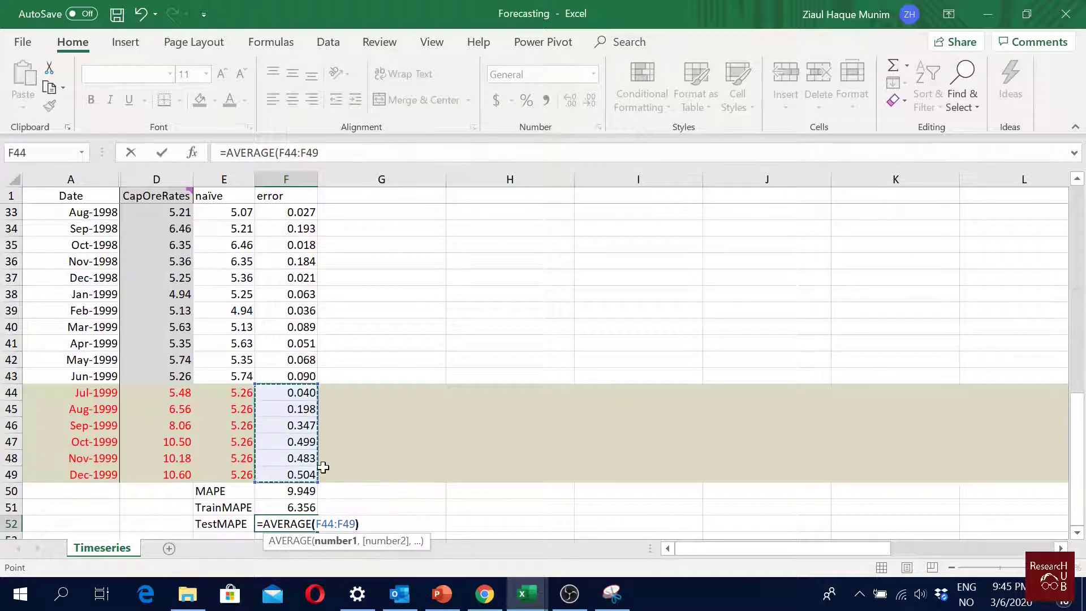
pyautogui.write('*100')
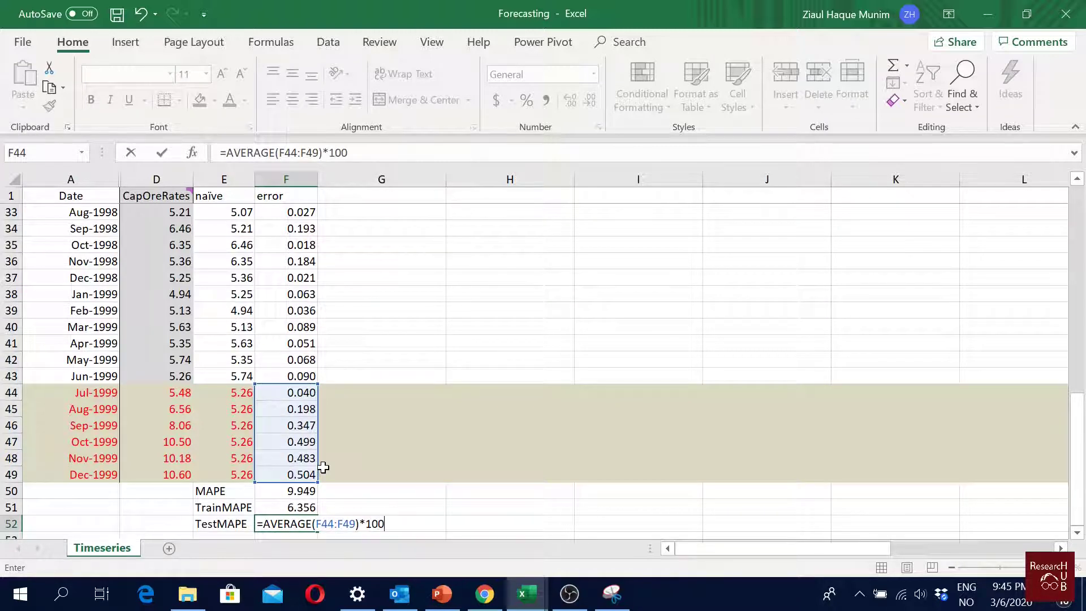
pyautogui.press('Return')
pyautogui.click(303, 507)
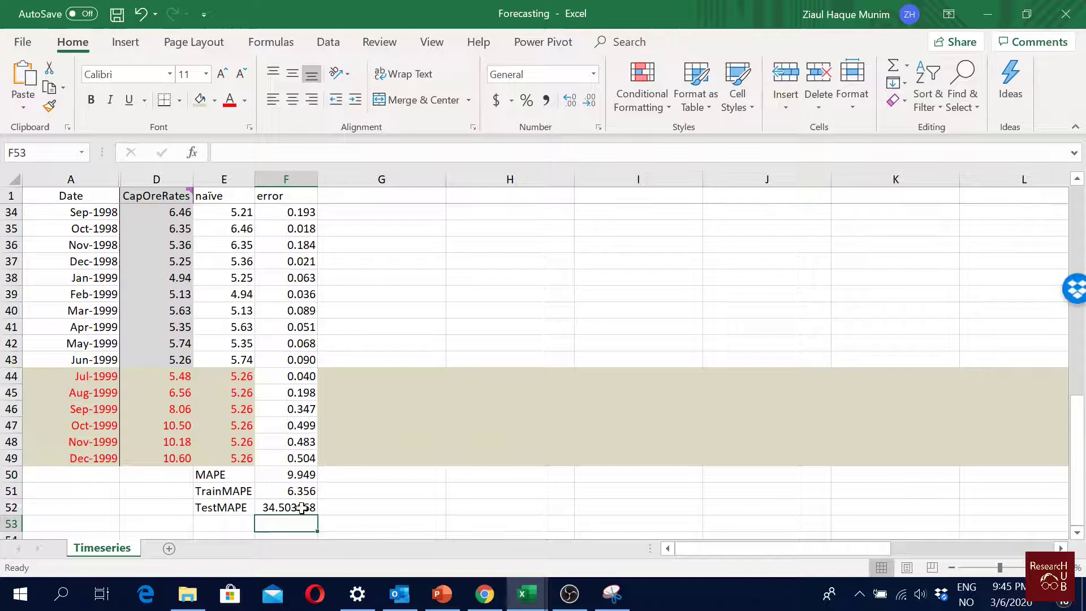
# Step: Reduce the test MAPE in F52 to three decimals (34.504)
pyautogui.click(588, 101)
pyautogui.click(589, 101)
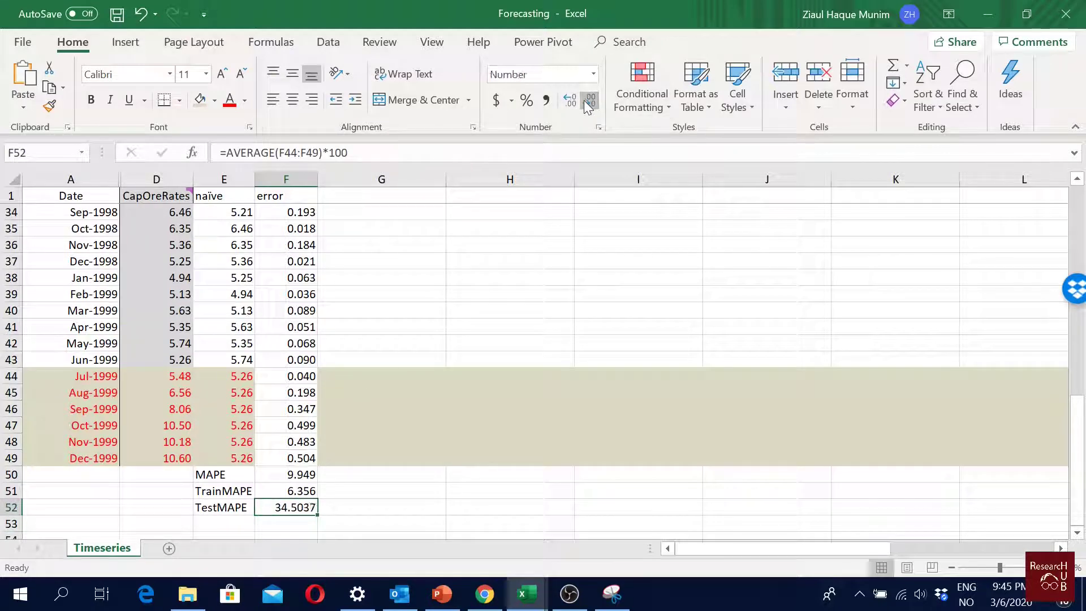
pyautogui.click(588, 100)
pyautogui.click(352, 485)
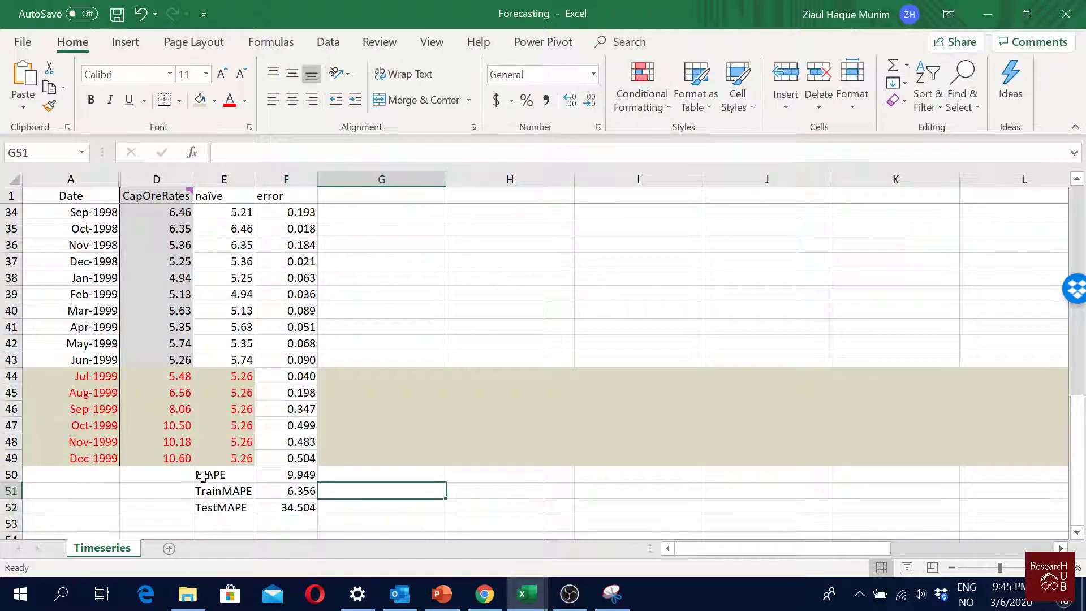
# Step: Shade summary rows 50–52 with a light purple fill
pyautogui.moveTo(12, 475); pyautogui.dragTo(11, 507)
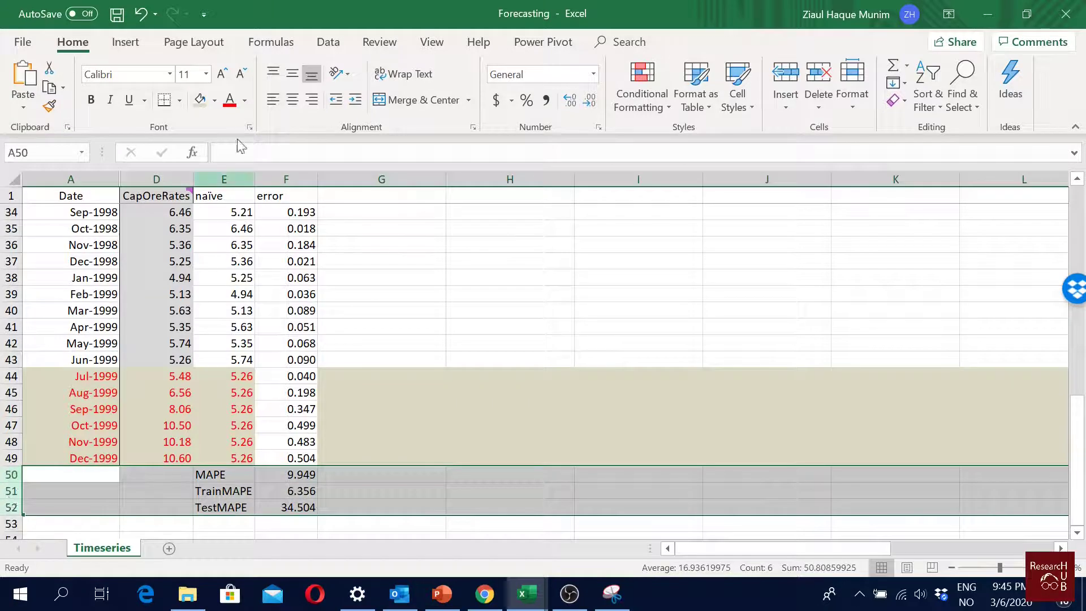
pyautogui.click(215, 100)
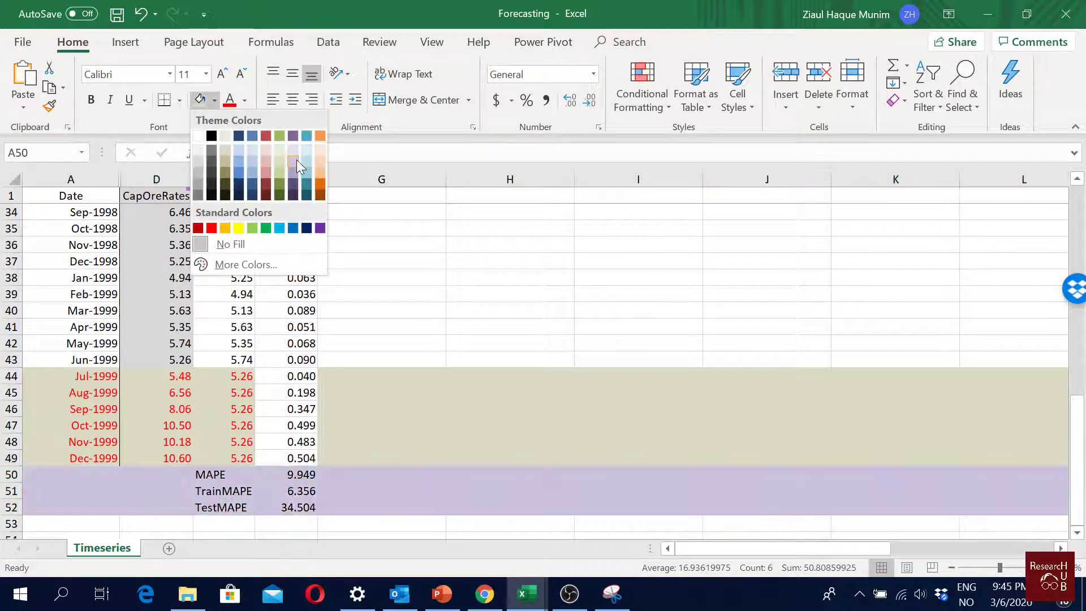
pyautogui.click(296, 160)
pyautogui.click(327, 505)
pyautogui.click(305, 476)
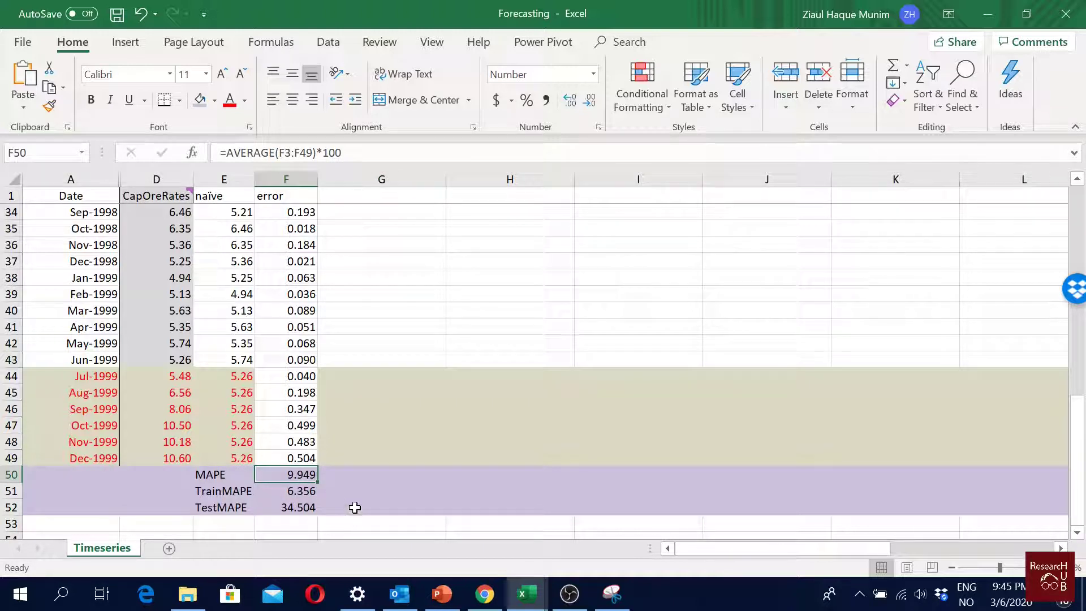
pyautogui.click(299, 493)
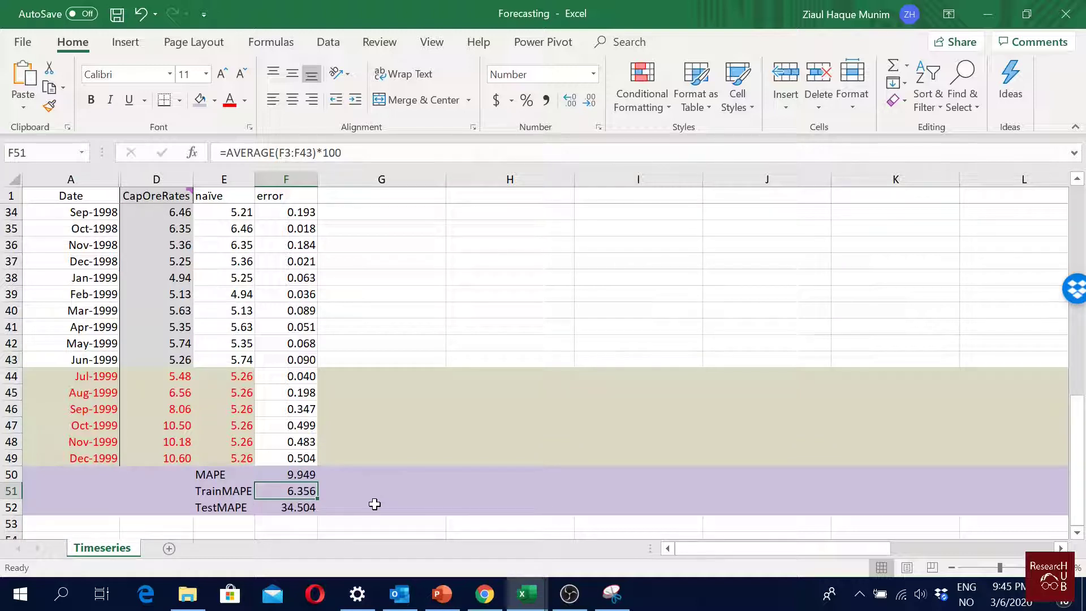
pyautogui.click(304, 507)
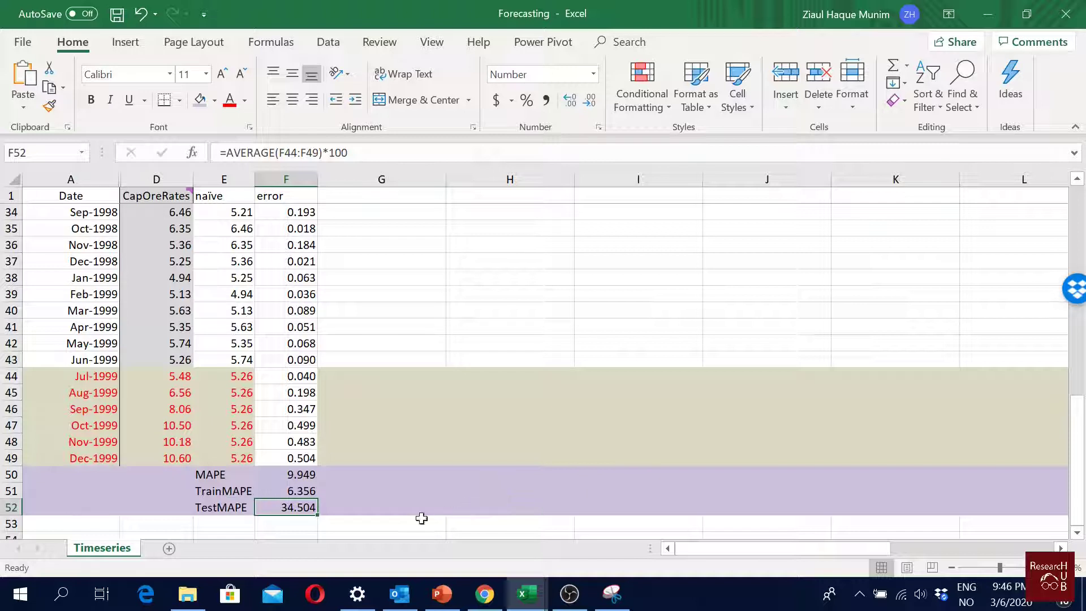
pyautogui.click(209, 493)
pyautogui.click(13, 477)
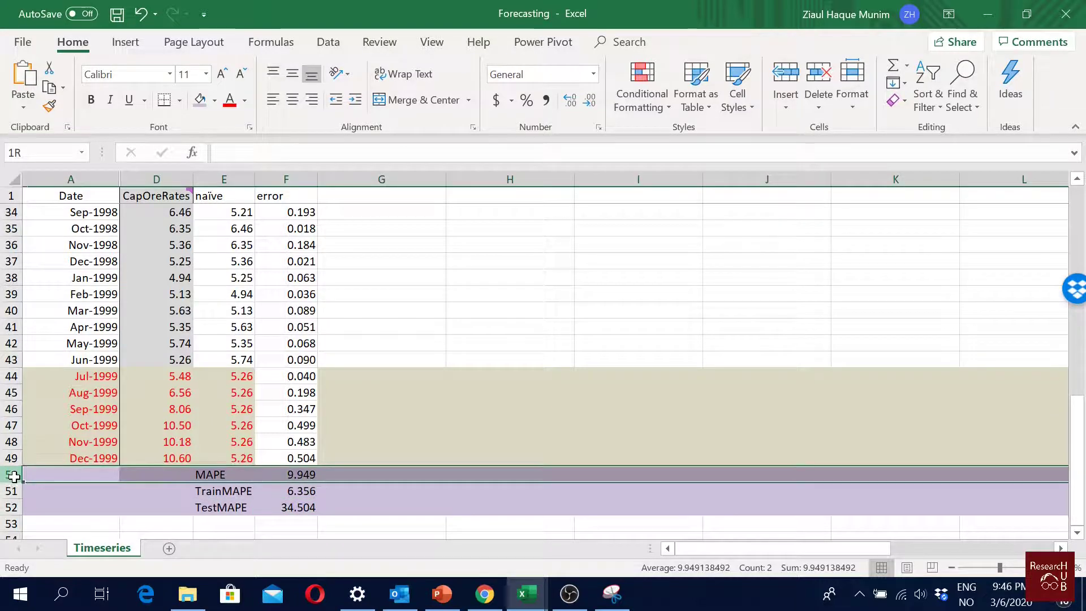
pyautogui.moveTo(13, 476); pyautogui.dragTo(12, 508)
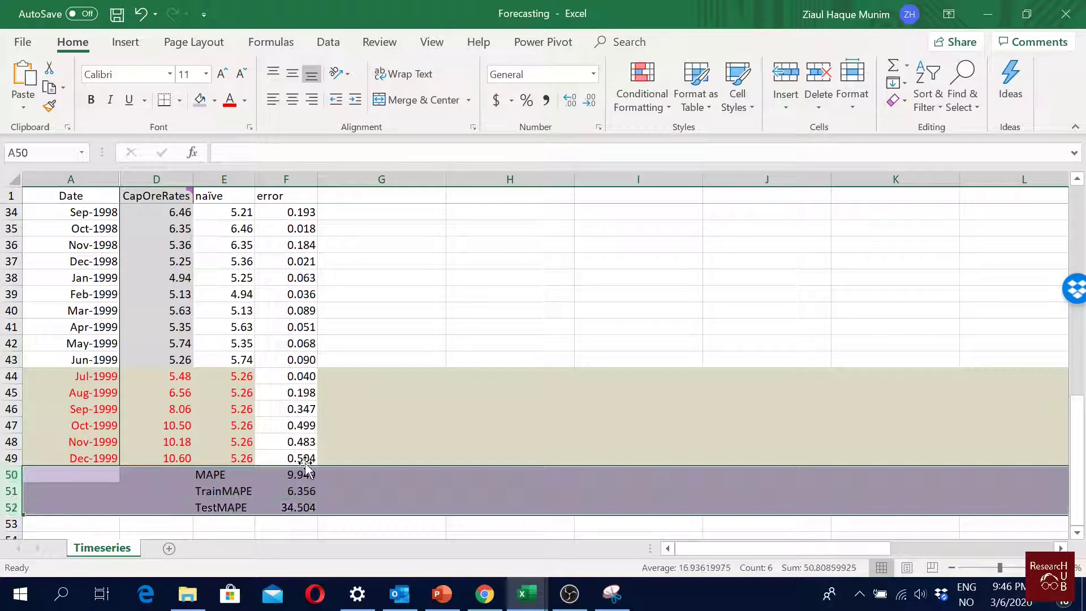